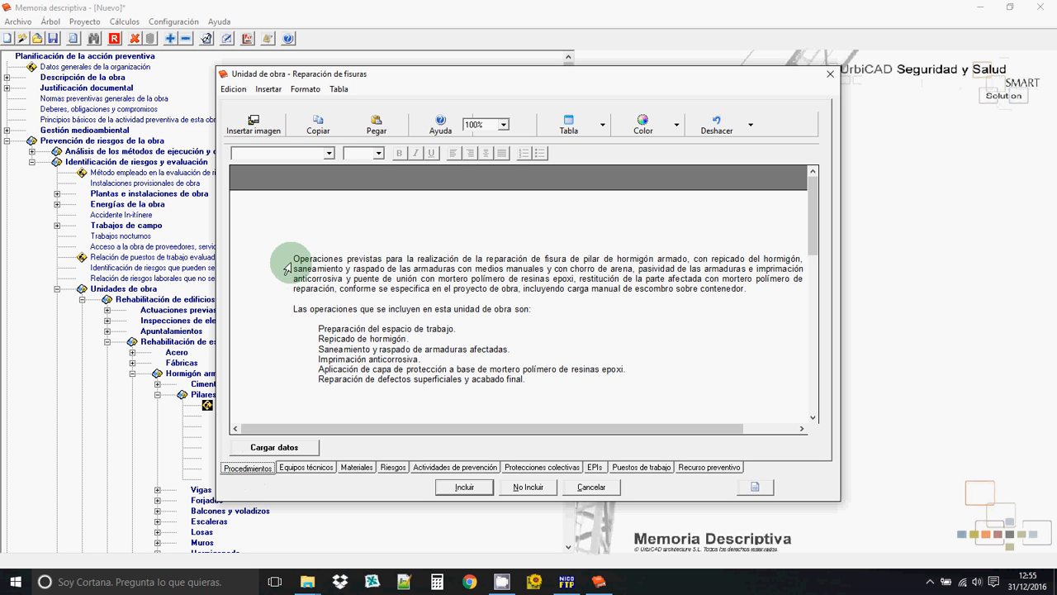
# Review the procedure text, then expand the machinery and auxiliary means in the site's technical equipment tree to examine what is assigned to this work unit.
pyautogui.click(273, 307)
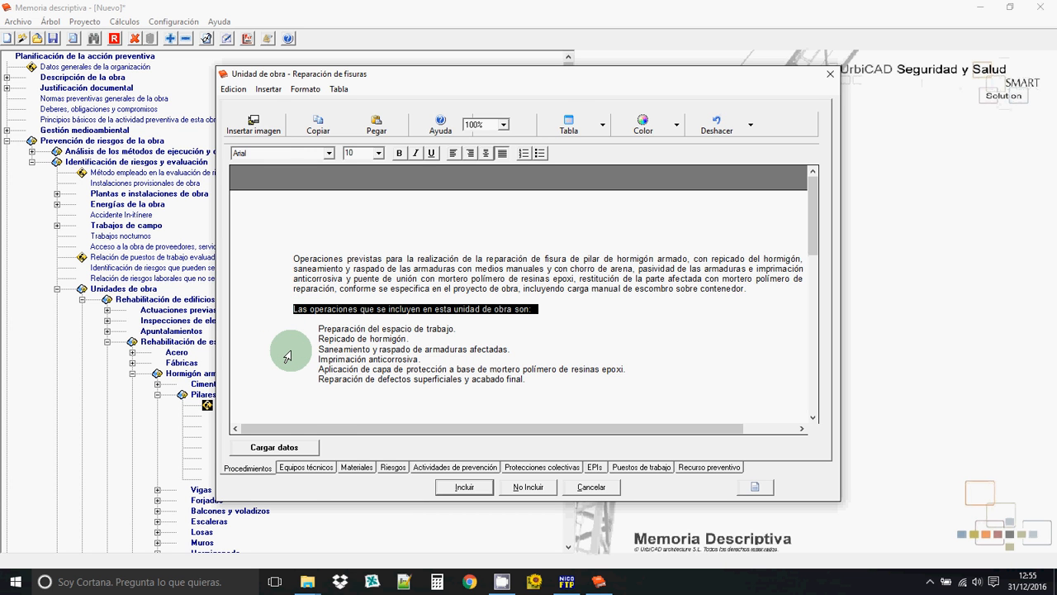
pyautogui.click(308, 469)
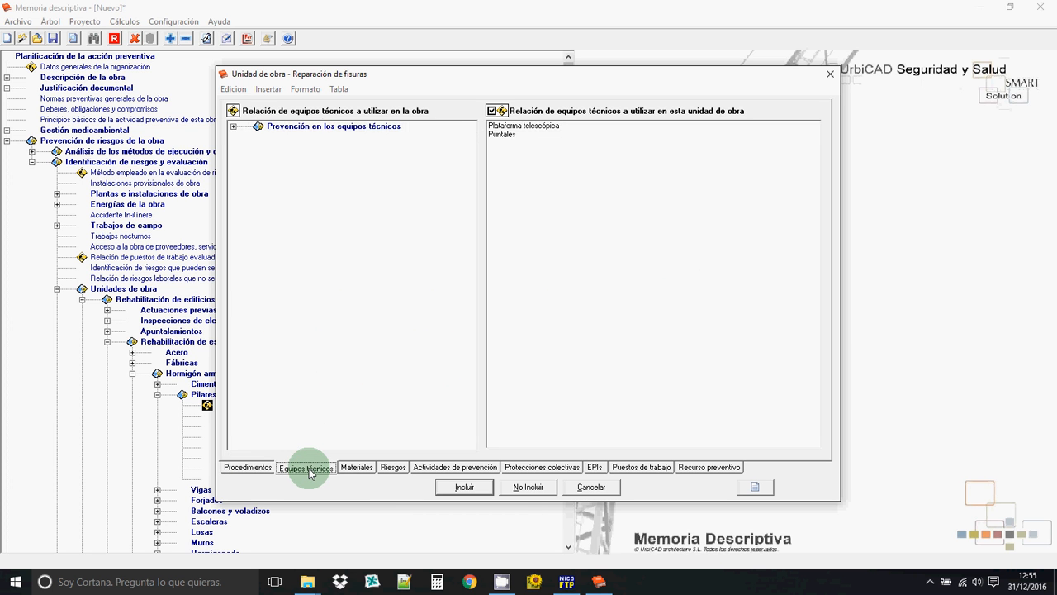
pyautogui.click(233, 127)
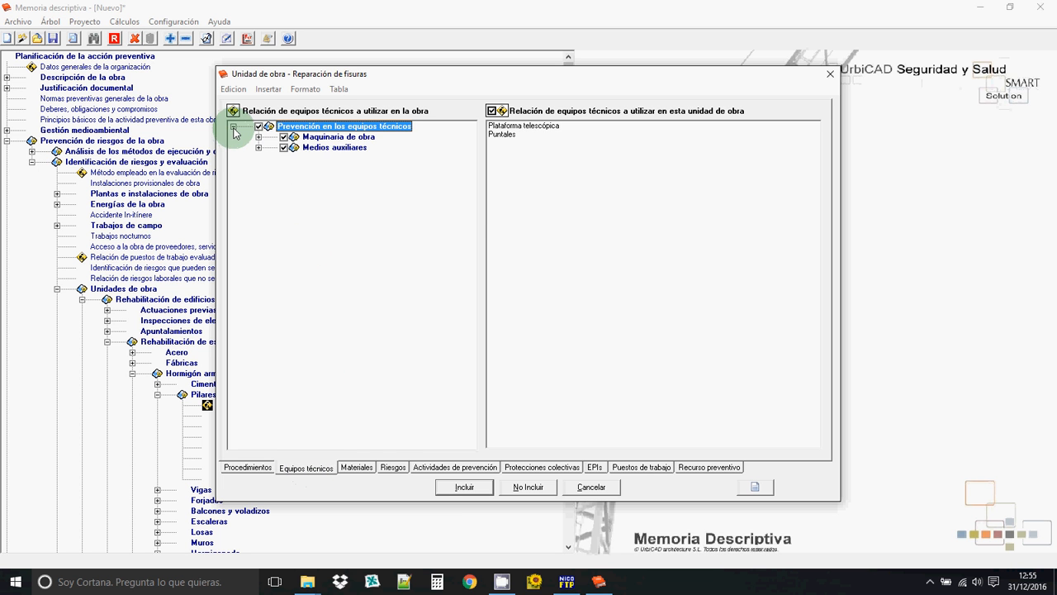
pyautogui.click(259, 137)
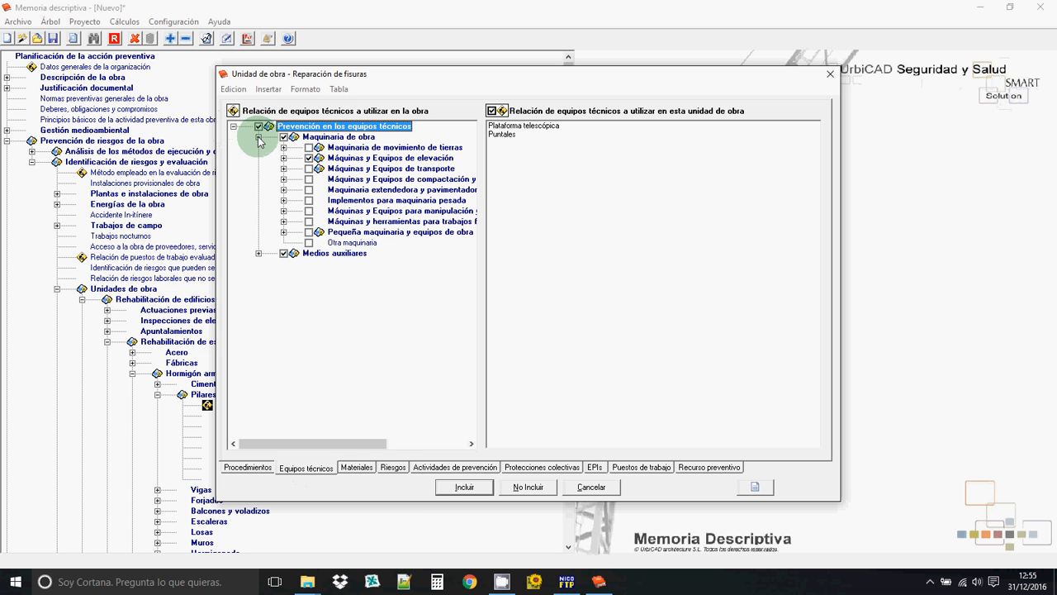
pyautogui.click(258, 254)
pyautogui.moveTo(472, 267); pyautogui.dragTo(470, 137)
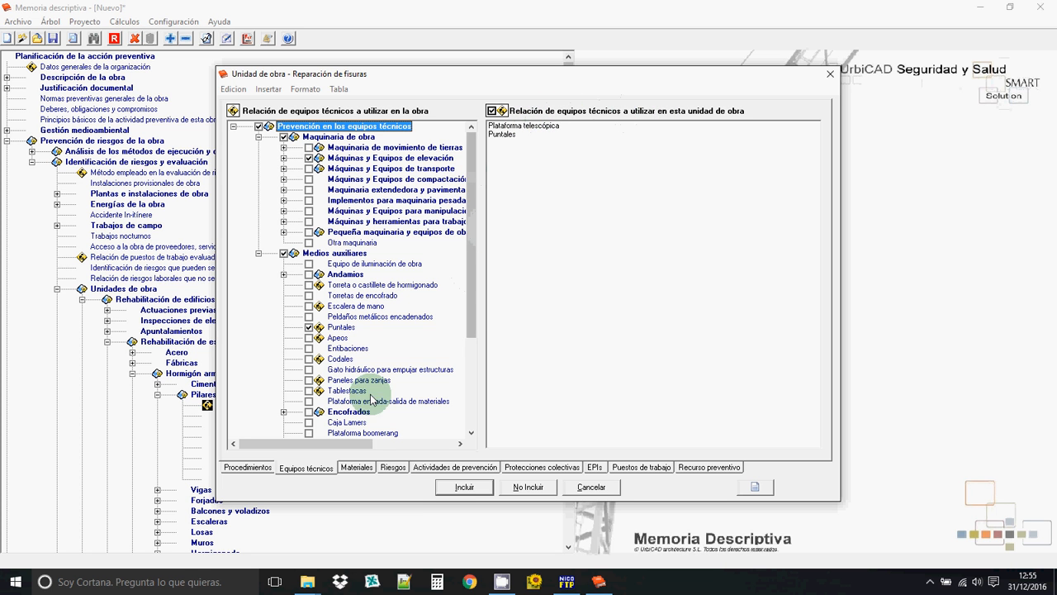
# Expand the site's materials tree to examine the assigned materials, and recheck the procedures and technical equipment of the work unit.
pyautogui.click(358, 468)
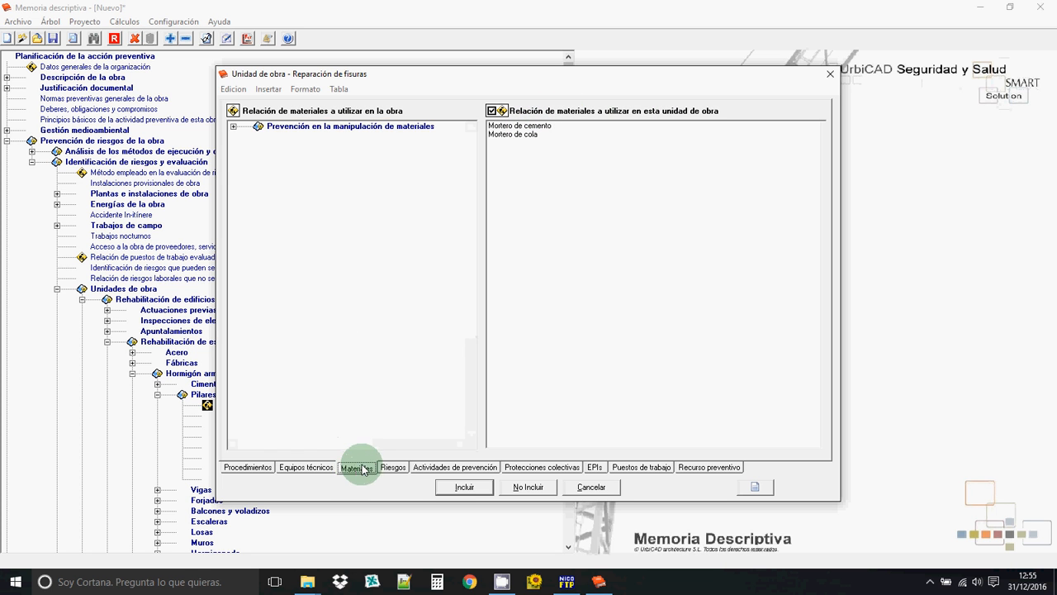
pyautogui.click(233, 126)
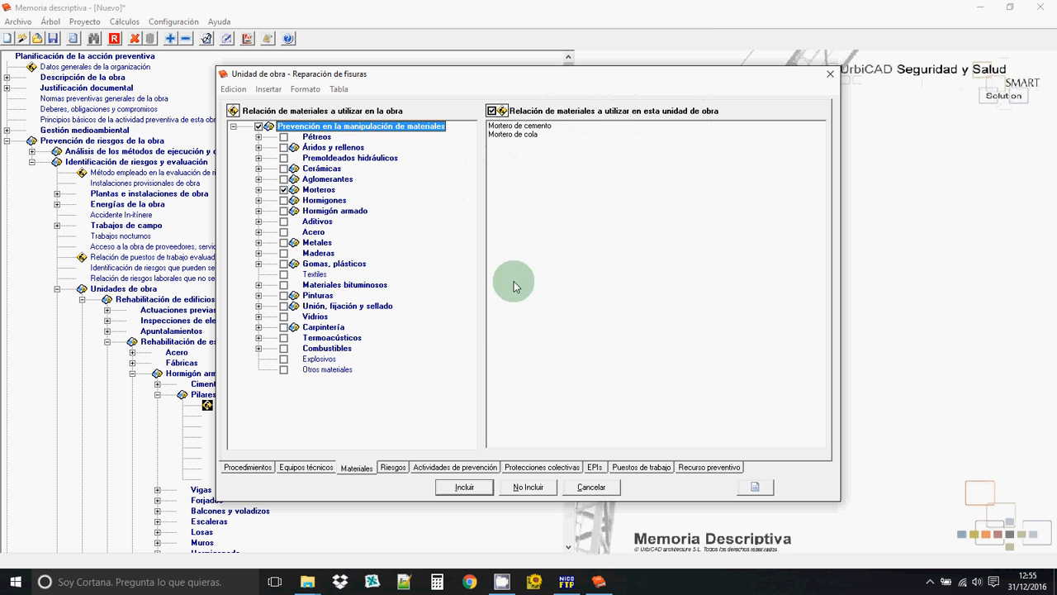
pyautogui.click(247, 467)
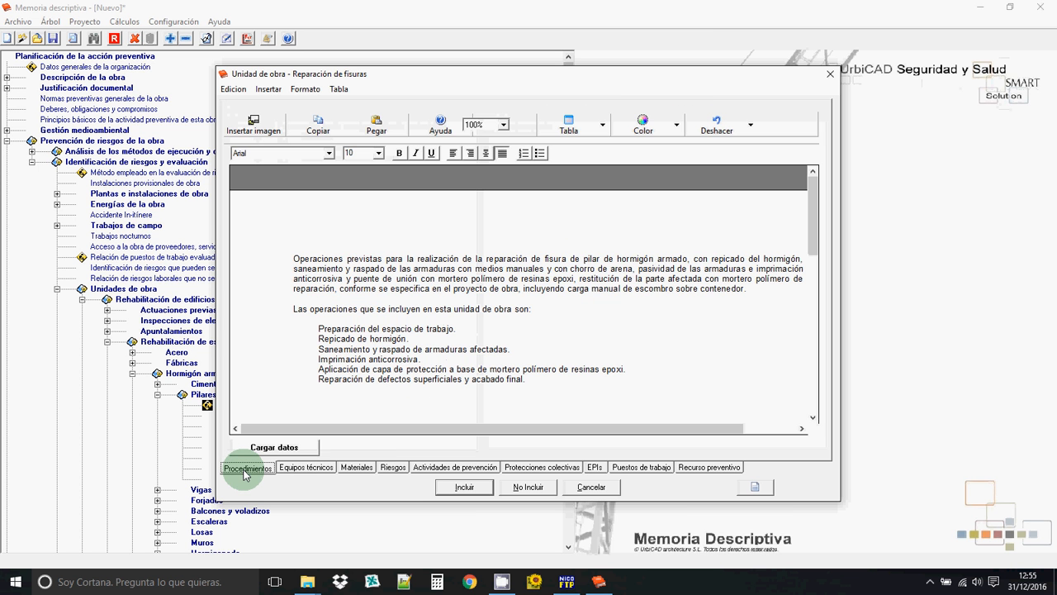
pyautogui.click(302, 468)
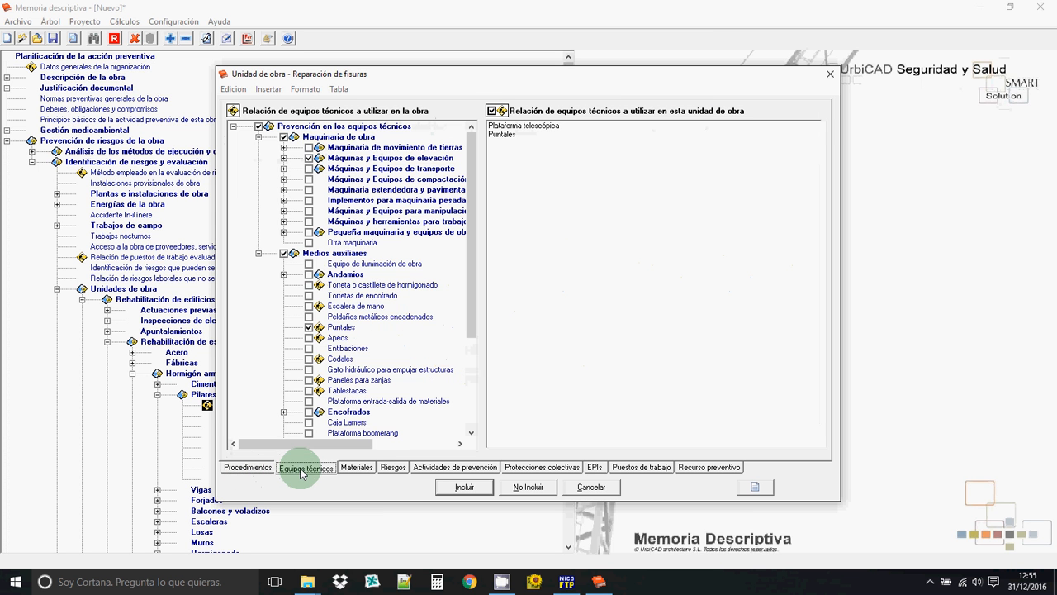
pyautogui.click(356, 469)
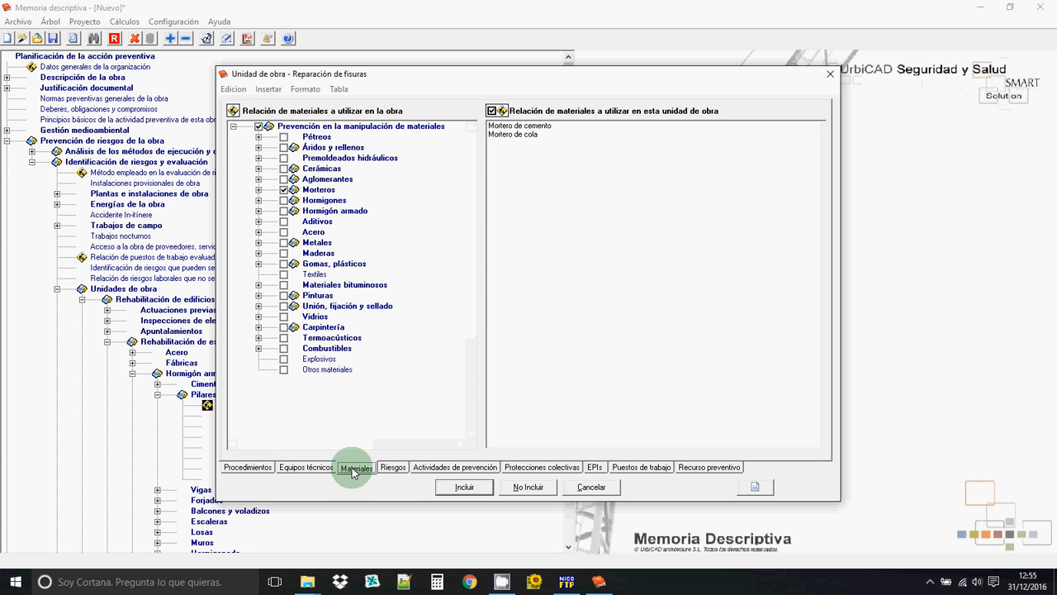
# Examine the work unit's risk list and the probability and consequence options of the risk "Caída de personas al mismo nivel".
pyautogui.click(391, 468)
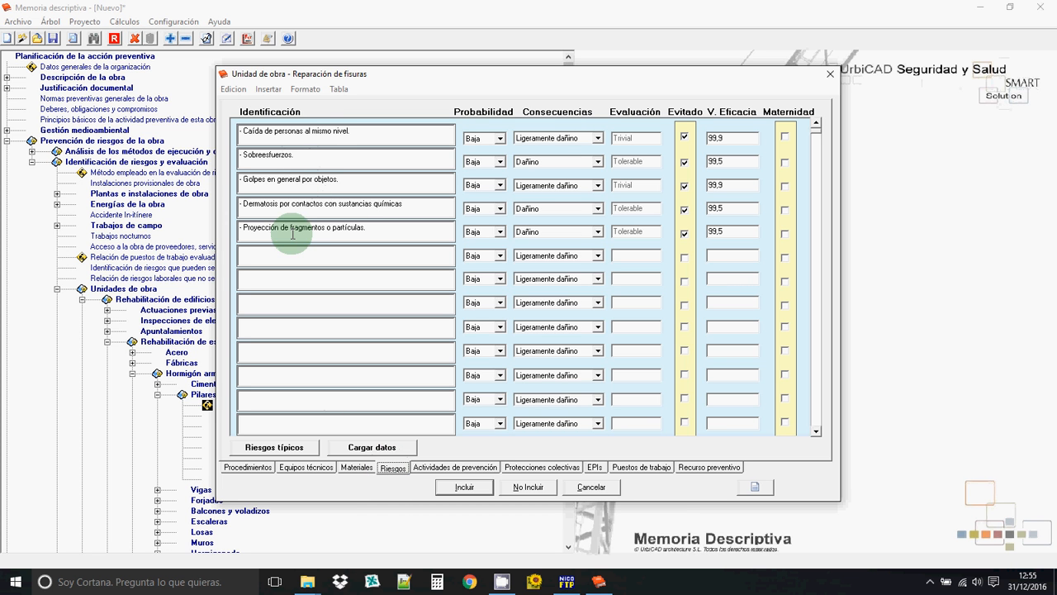
pyautogui.click(500, 139)
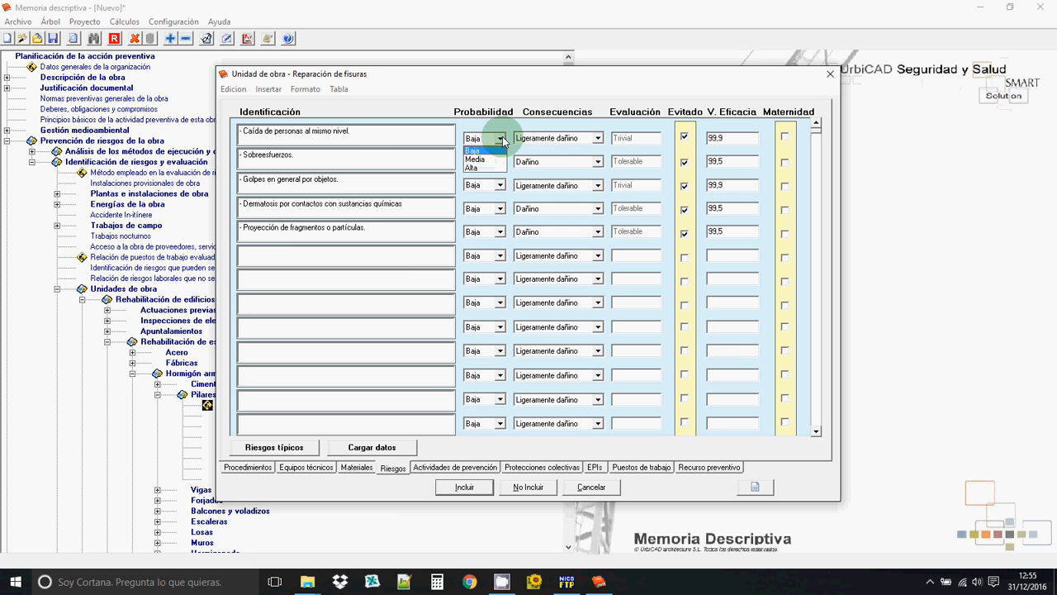
pyautogui.click(599, 139)
pyautogui.click(599, 139)
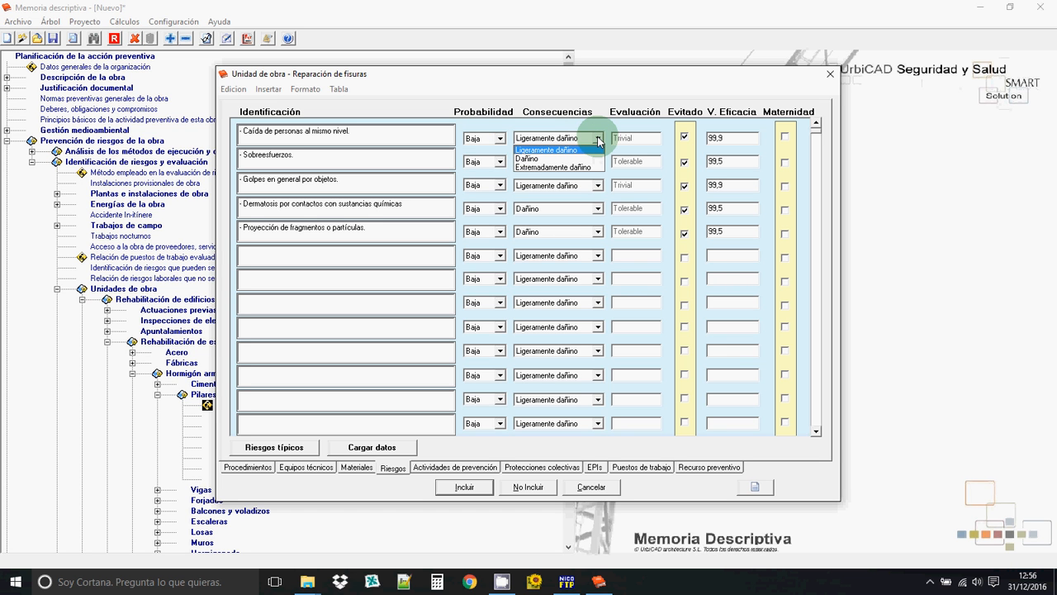
pyautogui.click(599, 139)
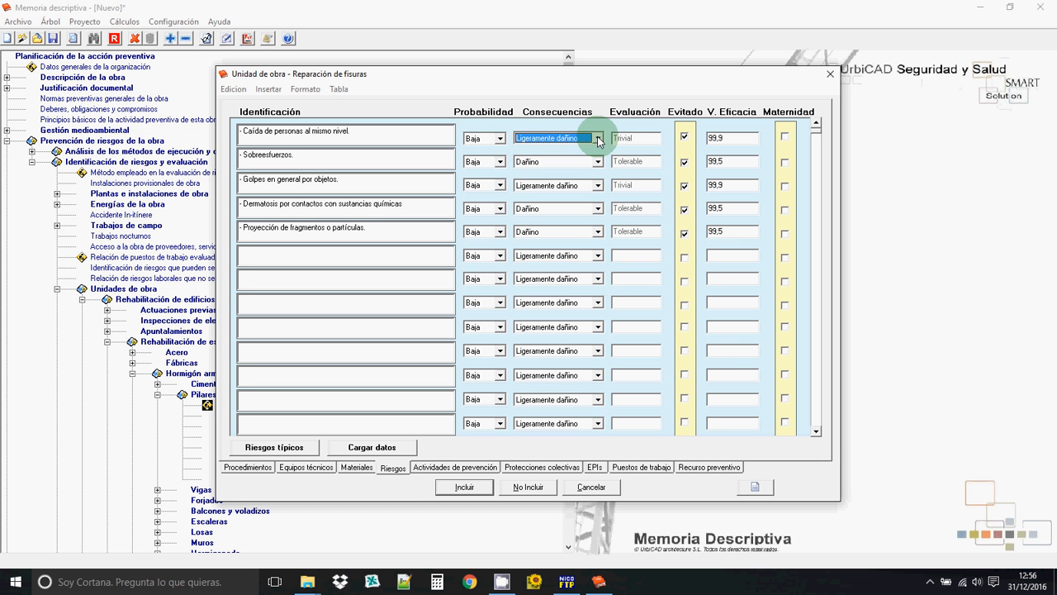
pyautogui.click(475, 139)
pyautogui.click(546, 141)
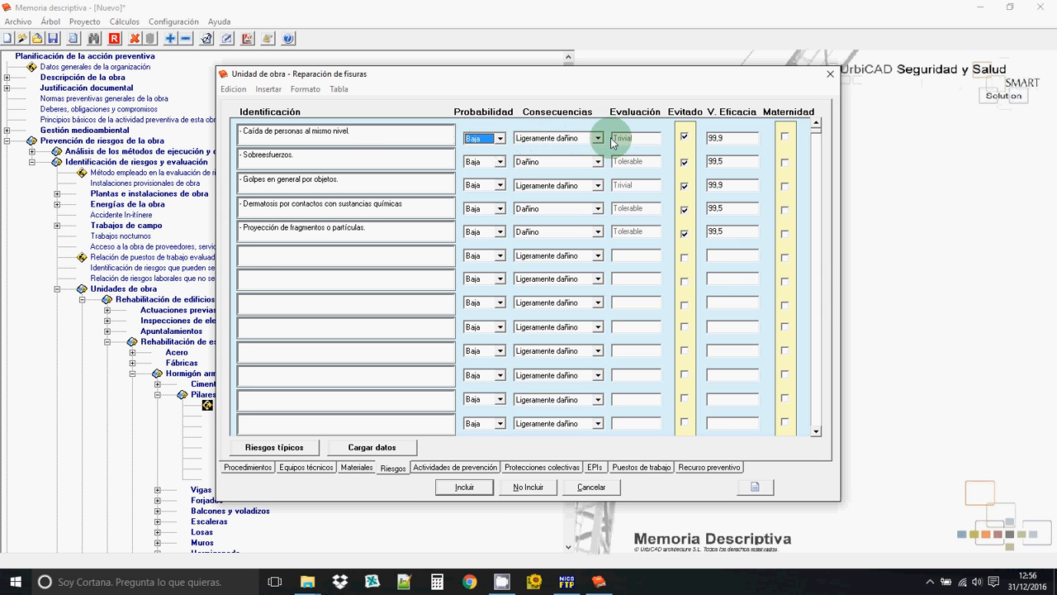
# Rate the risk "Caída de personas al mismo nivel" with probability Alta and consequences Dañino.
pyautogui.click(501, 139)
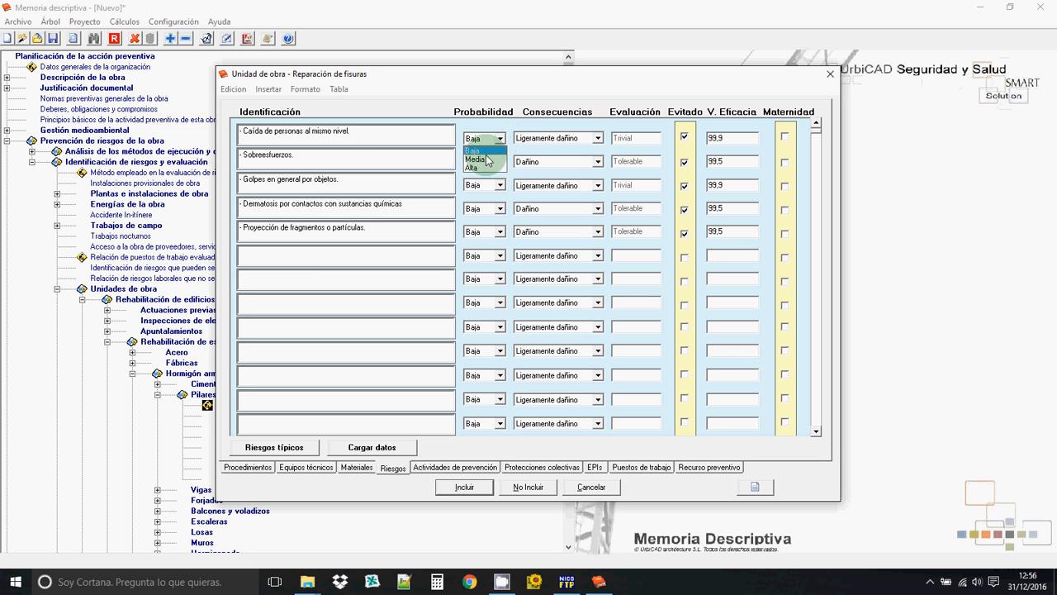
pyautogui.click(483, 169)
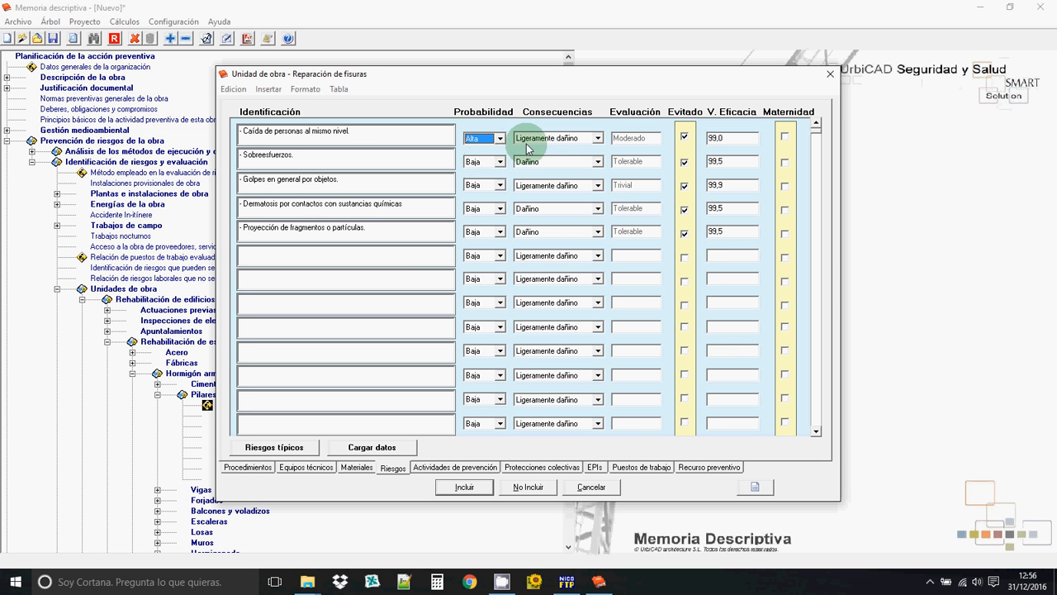
pyautogui.click(596, 138)
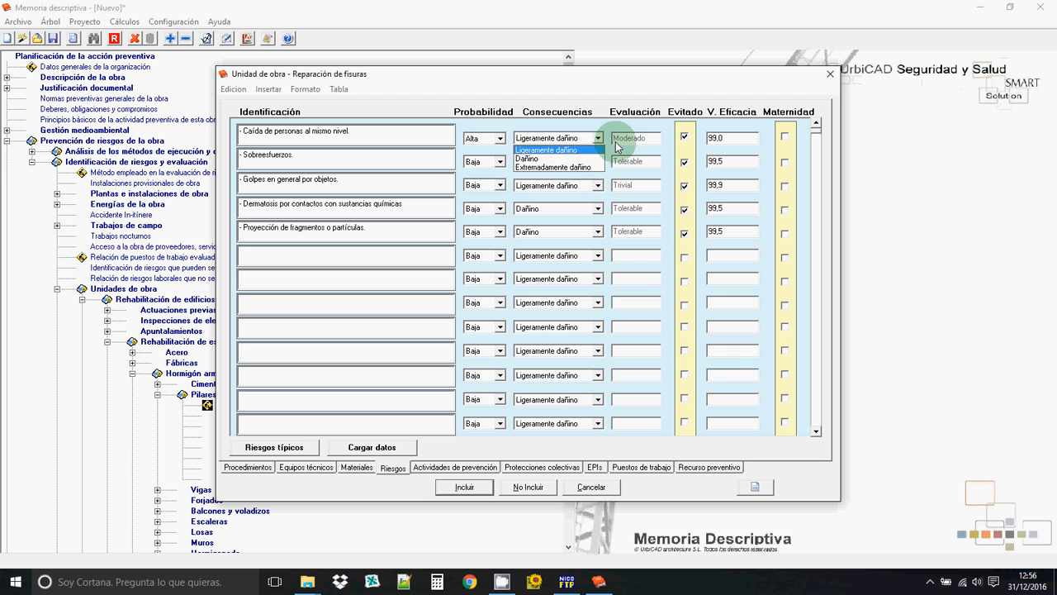
pyautogui.click(572, 157)
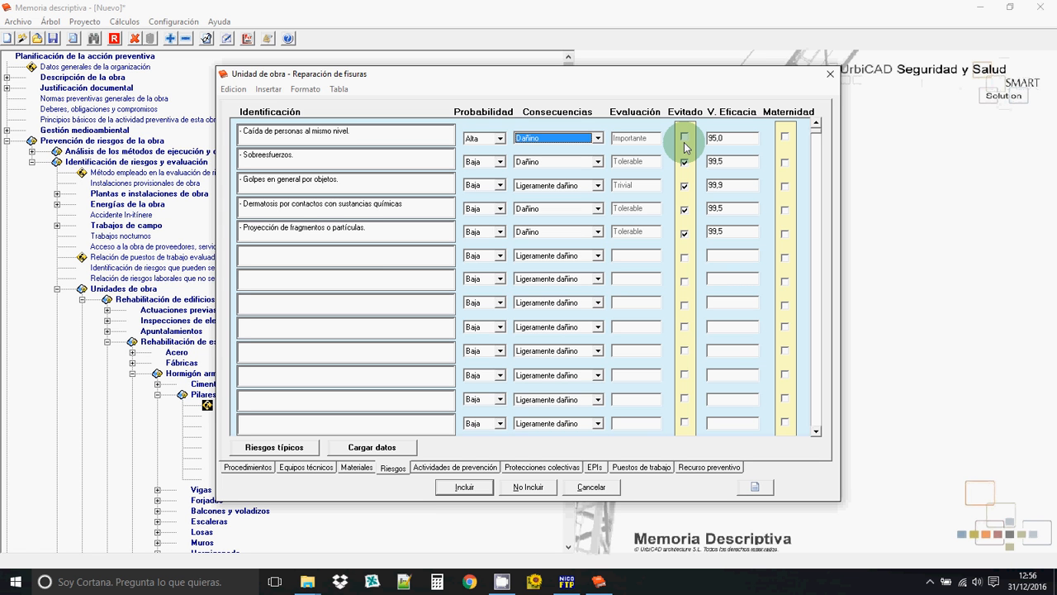
# Review the work unit's prevention activities, collective protections and personal protective equipment (EPIs).
pyautogui.click(445, 468)
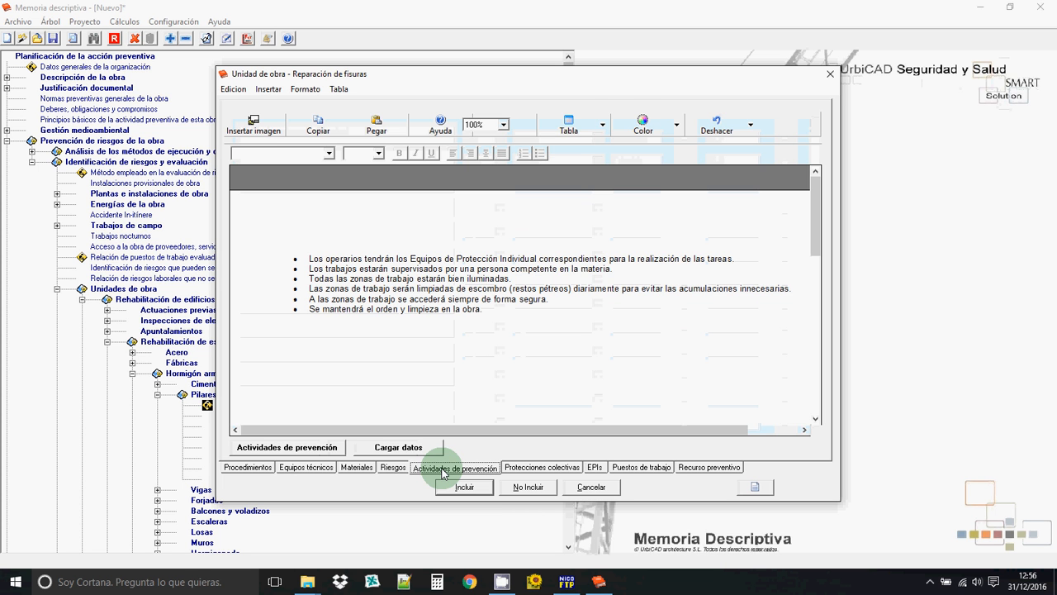
pyautogui.click(541, 468)
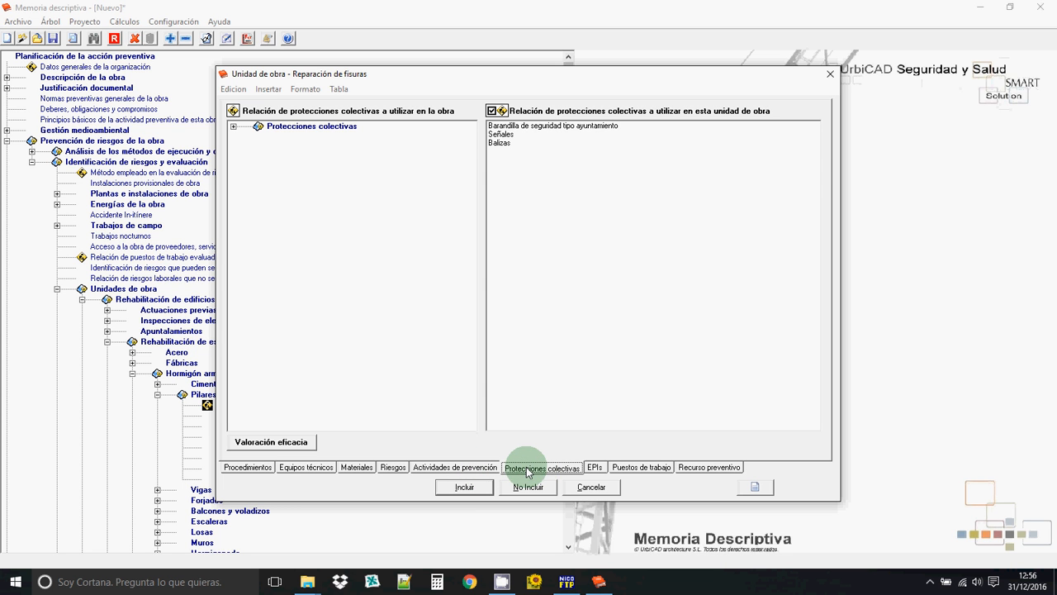
pyautogui.click(596, 468)
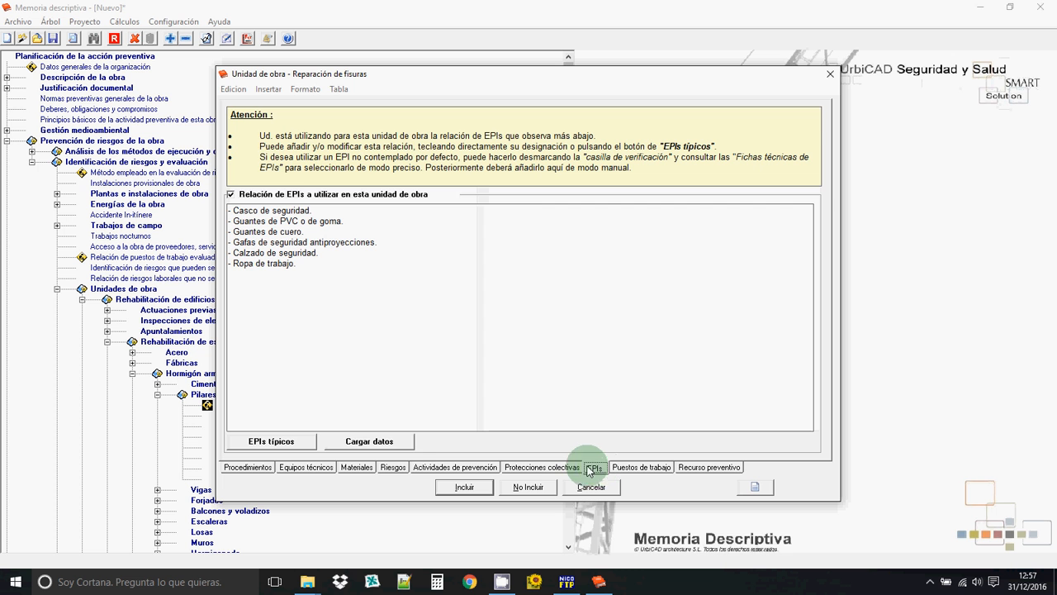
# Return to the risk list and set the probability of "Caída de personas al mismo nivel" to Baja.
pyautogui.click(394, 468)
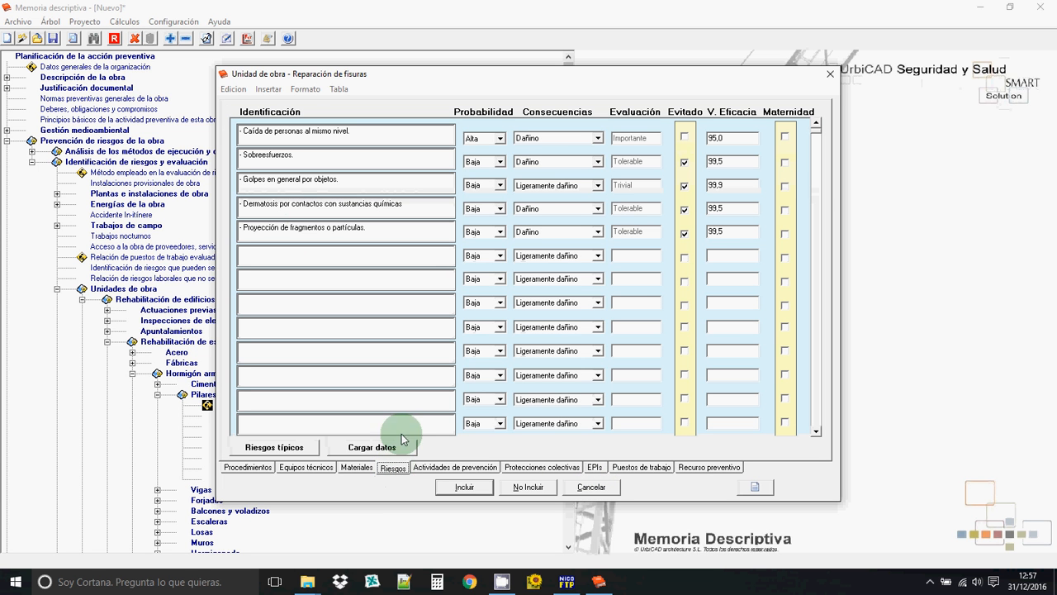
pyautogui.click(500, 139)
pyautogui.click(473, 151)
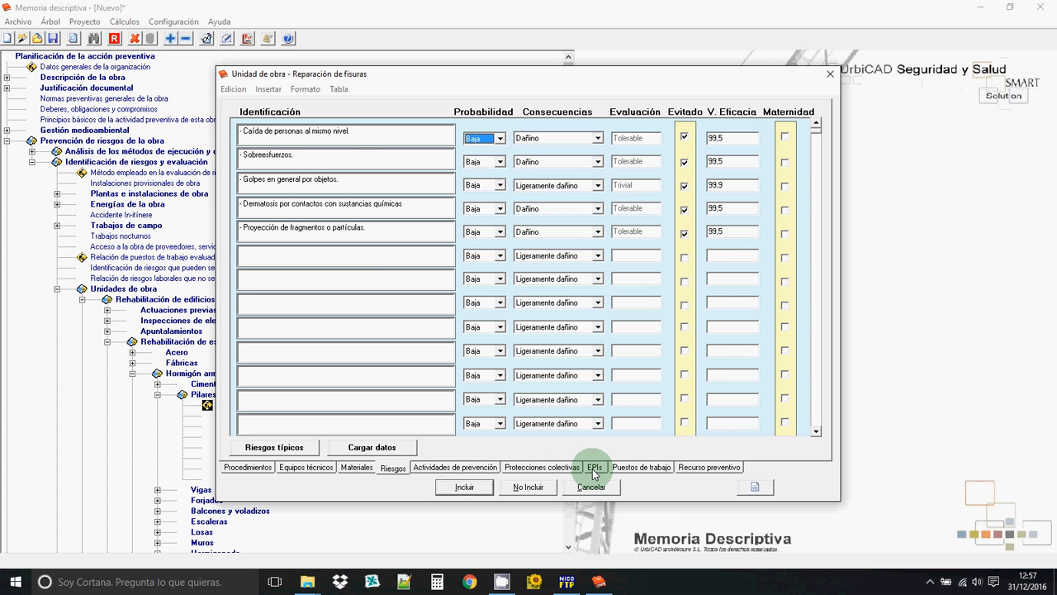
# Enter the sample risk "- Ejemplo de riesgo" in the first empty row and delete its text again.
pyautogui.click(302, 258)
pyautogui.write('-')
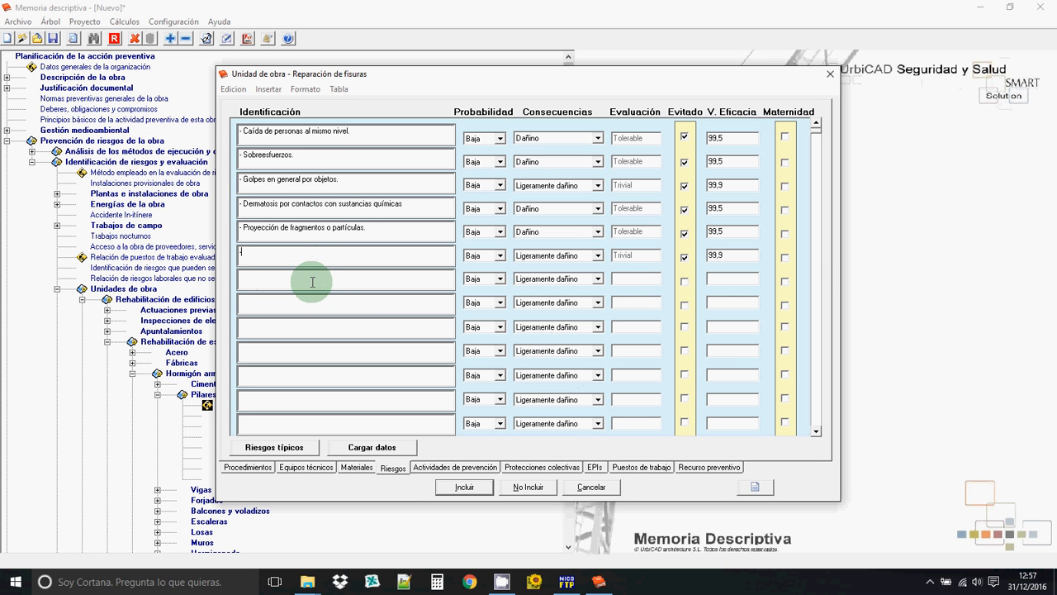
pyautogui.write(' Ejemplo de riesgo')
pyautogui.moveTo(299, 253); pyautogui.dragTo(219, 253)
pyautogui.press('Delete')
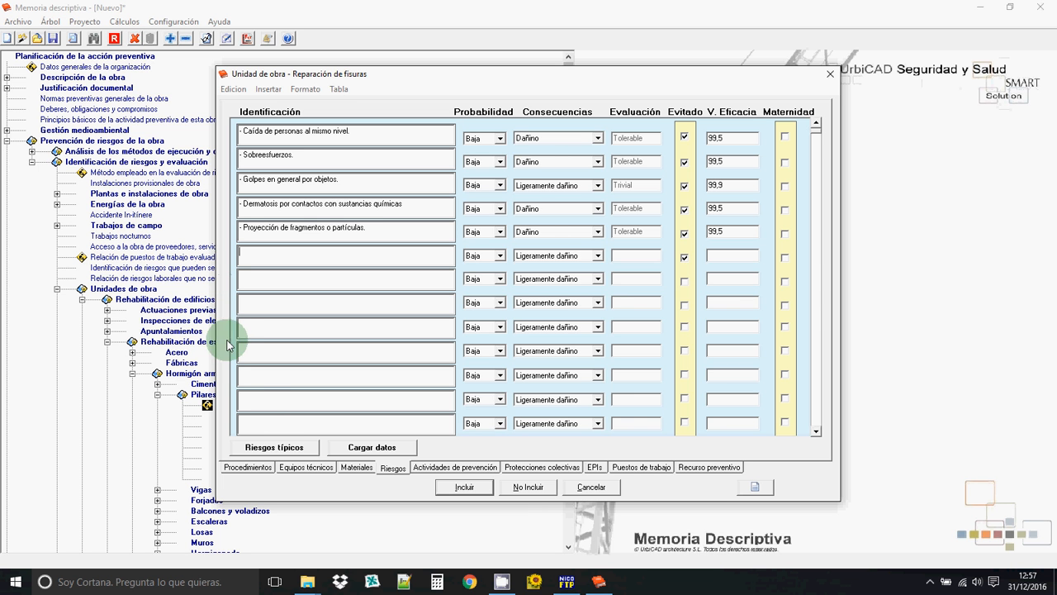
# Add the typical risks "Contactos térmicos", "Contactos eléctricos" and "Exposición a sustancias nocivas o tóxicas" to the work unit's risk list.
pyautogui.click(279, 451)
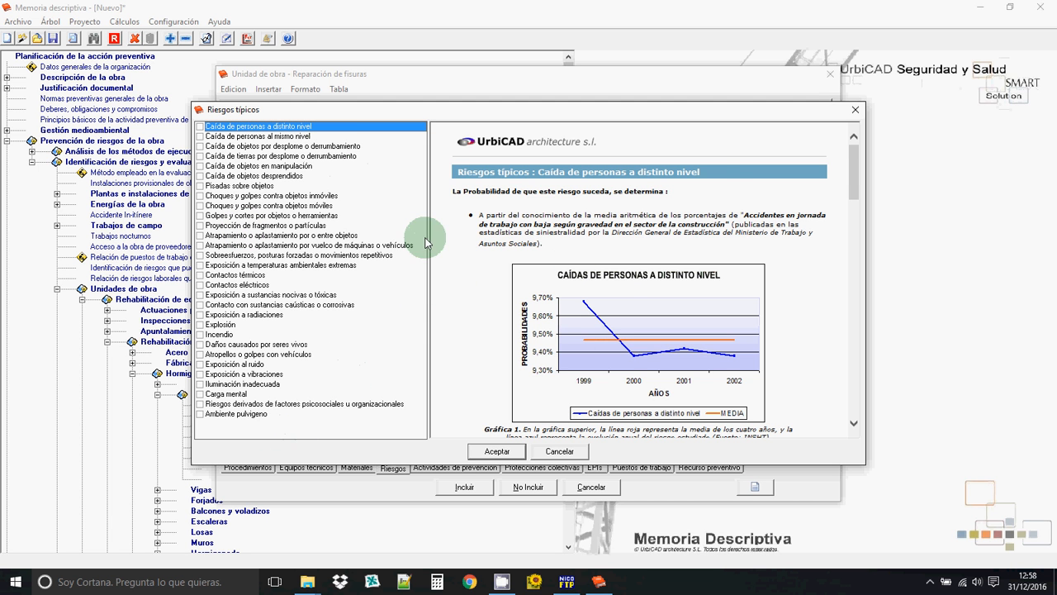
pyautogui.moveTo(854, 171); pyautogui.dragTo(854, 391)
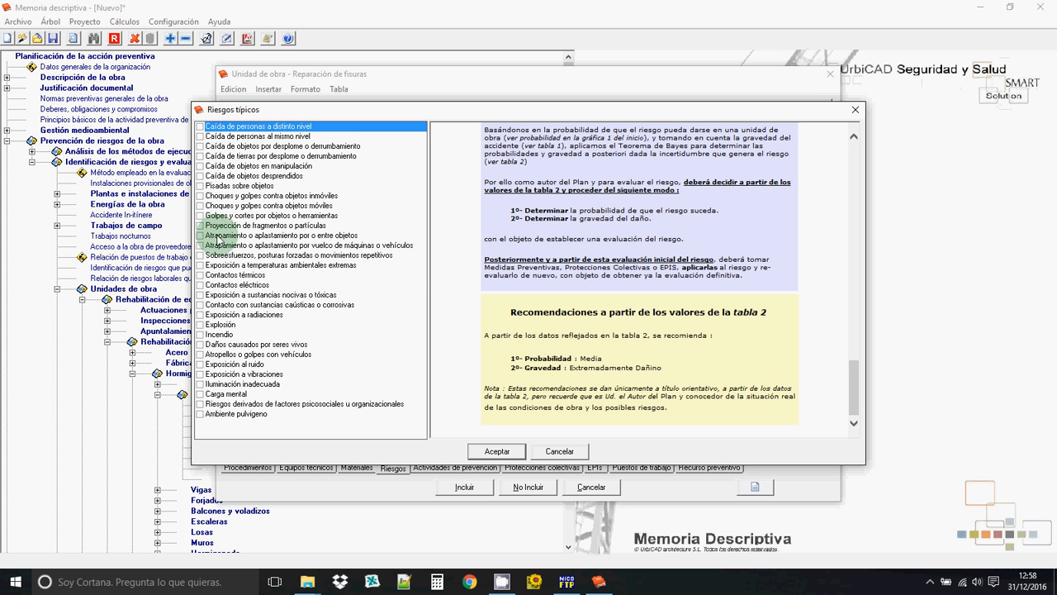
pyautogui.click(200, 274)
pyautogui.click(200, 284)
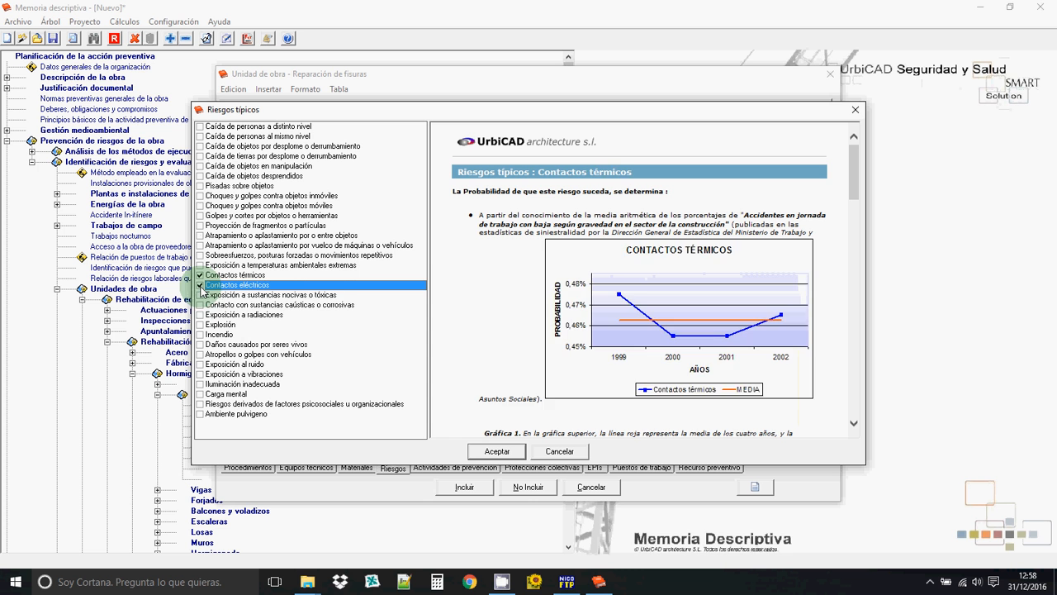
pyautogui.click(200, 294)
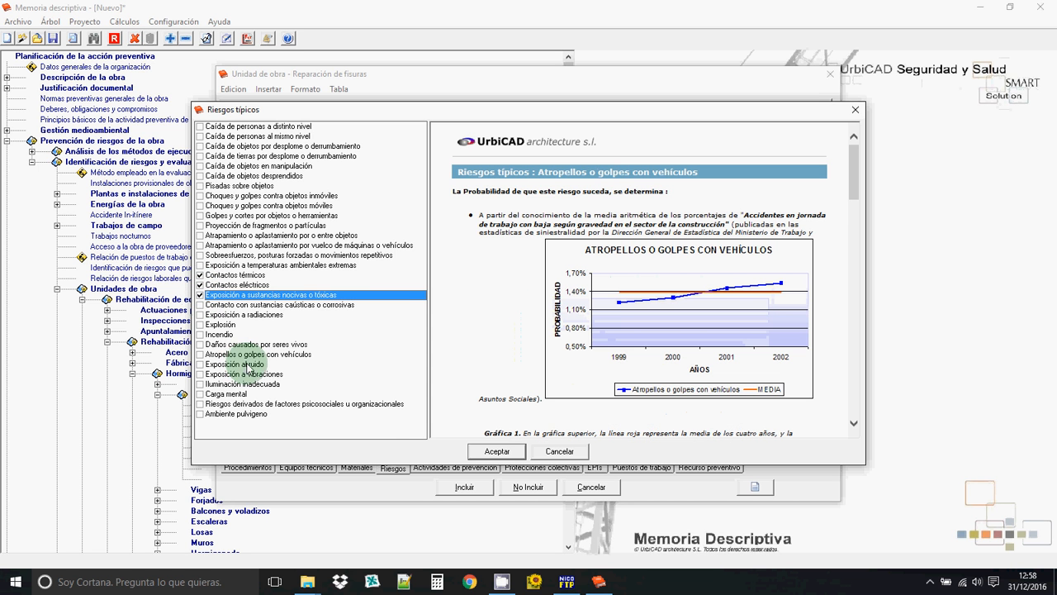
pyautogui.click(509, 454)
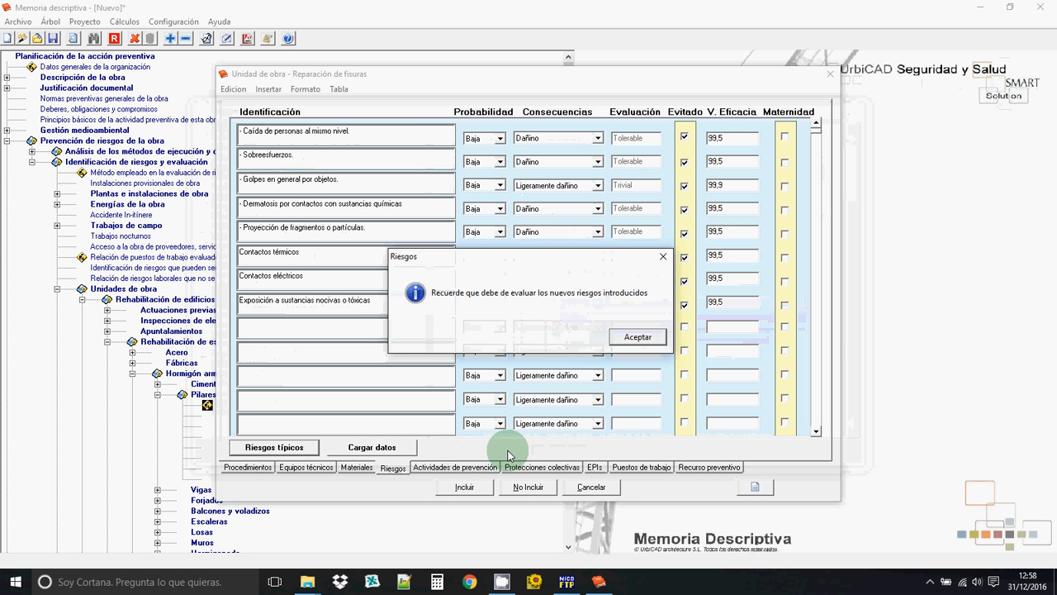
pyautogui.click(633, 337)
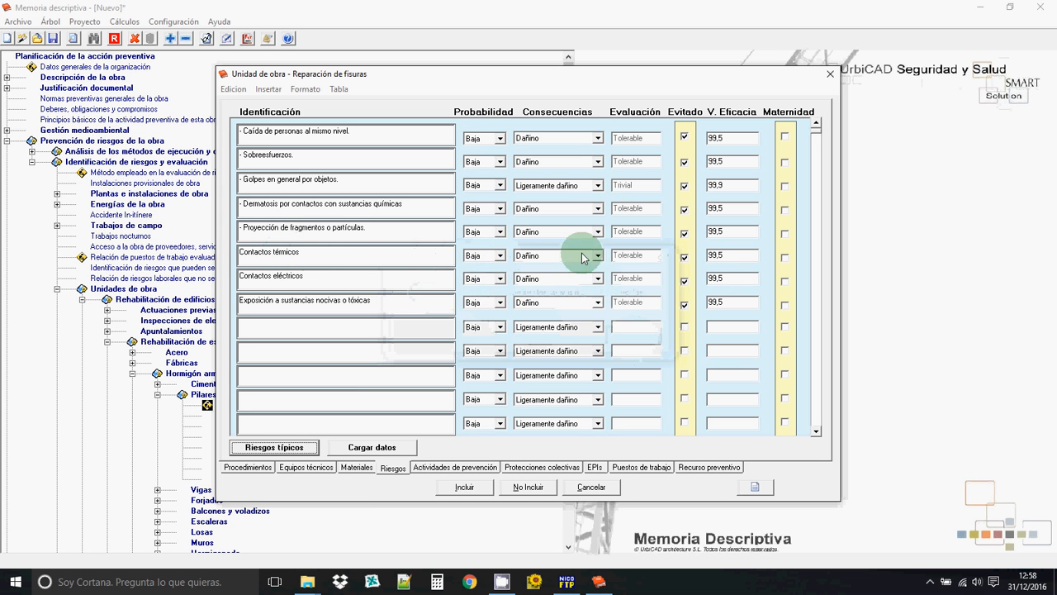
# Rate the risk "Contactos térmicos" with probability Media and consequences Ligeramente dañino.
pyautogui.click(239, 251)
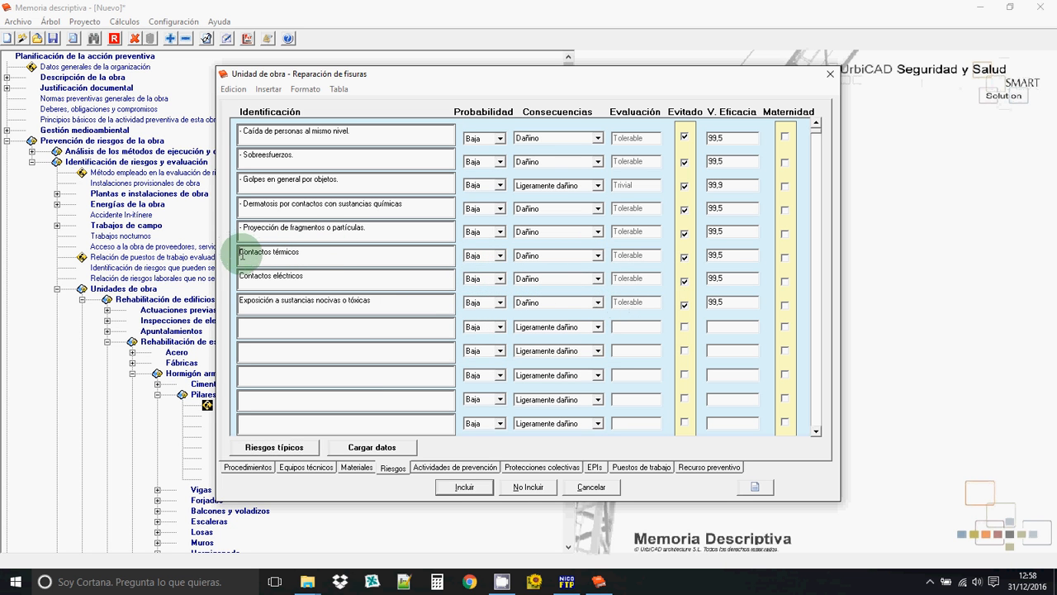
pyautogui.click(500, 255)
pyautogui.click(485, 278)
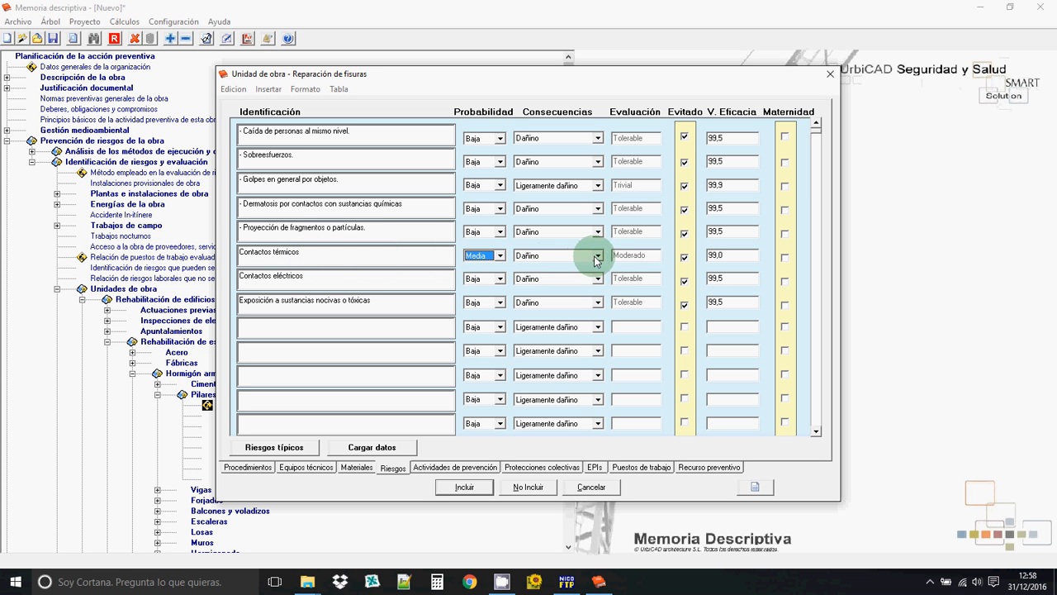
pyautogui.click(597, 255)
pyautogui.click(560, 269)
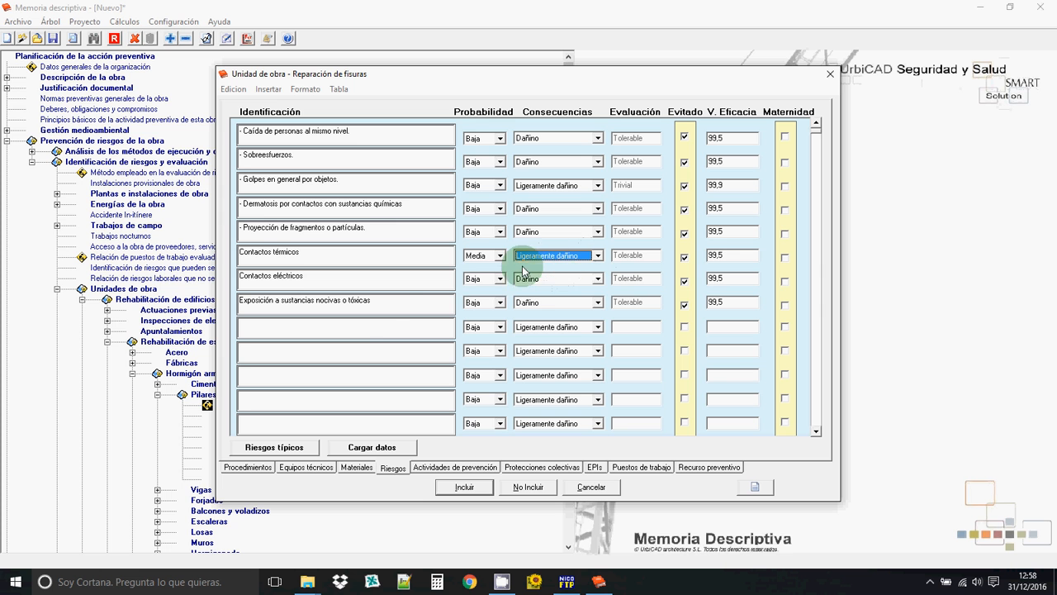
# Delete the text of the risk "Contactos térmicos" from the work unit's risk list.
pyautogui.click(351, 324)
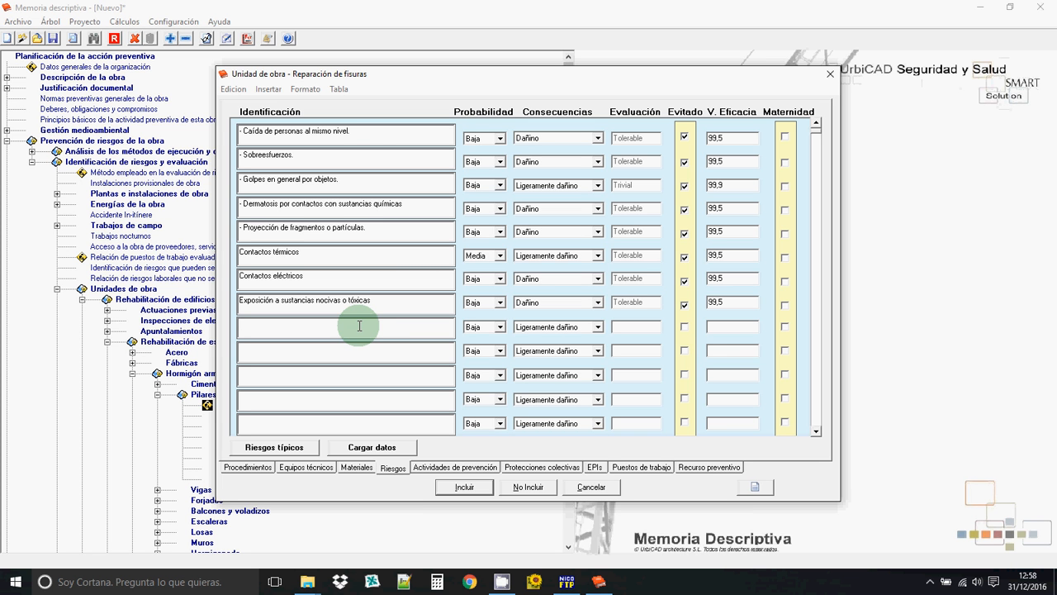
pyautogui.click(360, 325)
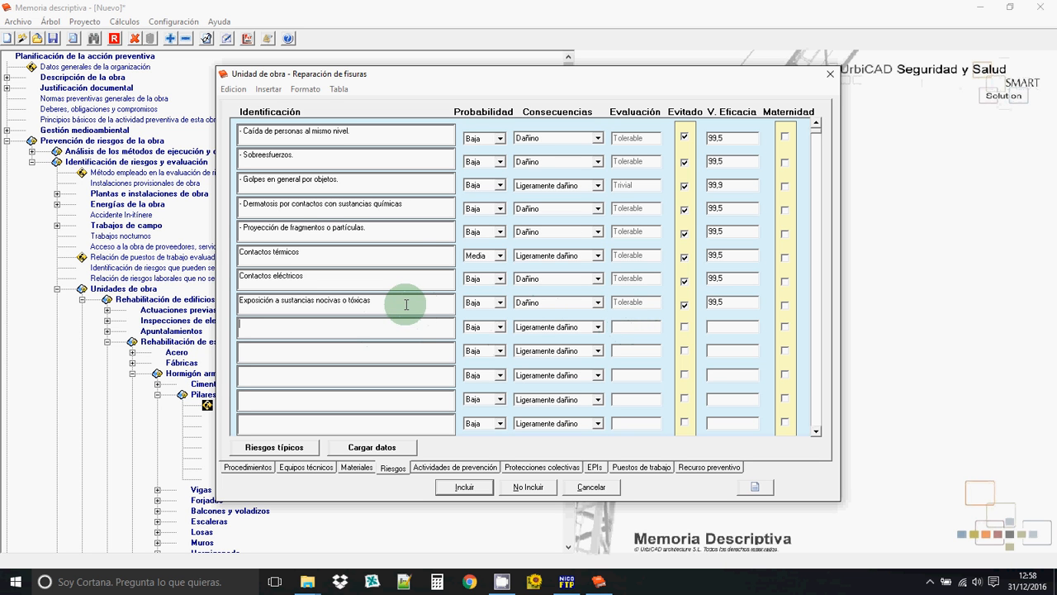
pyautogui.moveTo(351, 252); pyautogui.dragTo(169, 253)
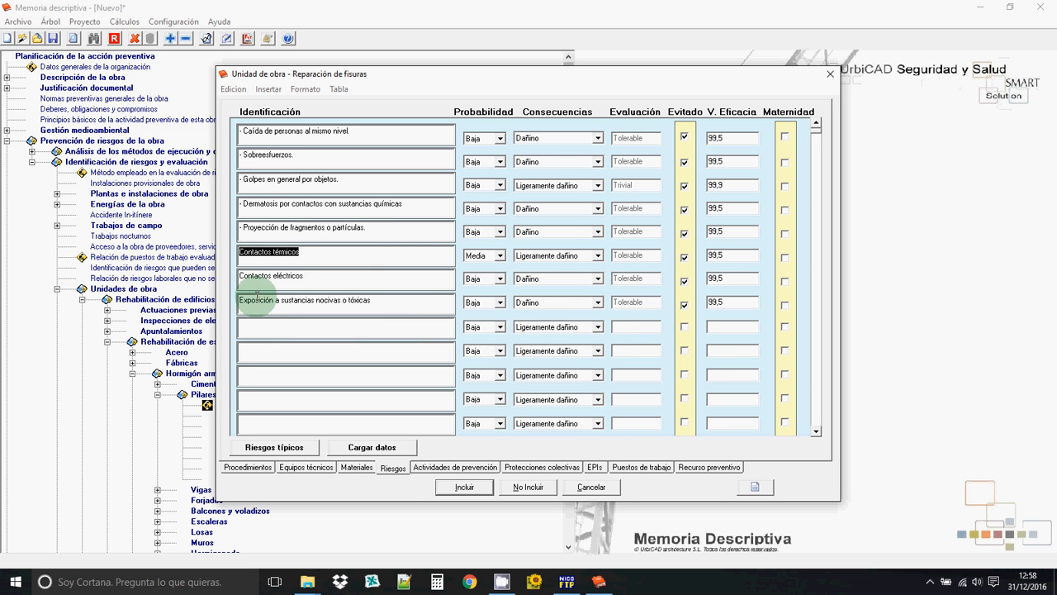
pyautogui.press('Delete')
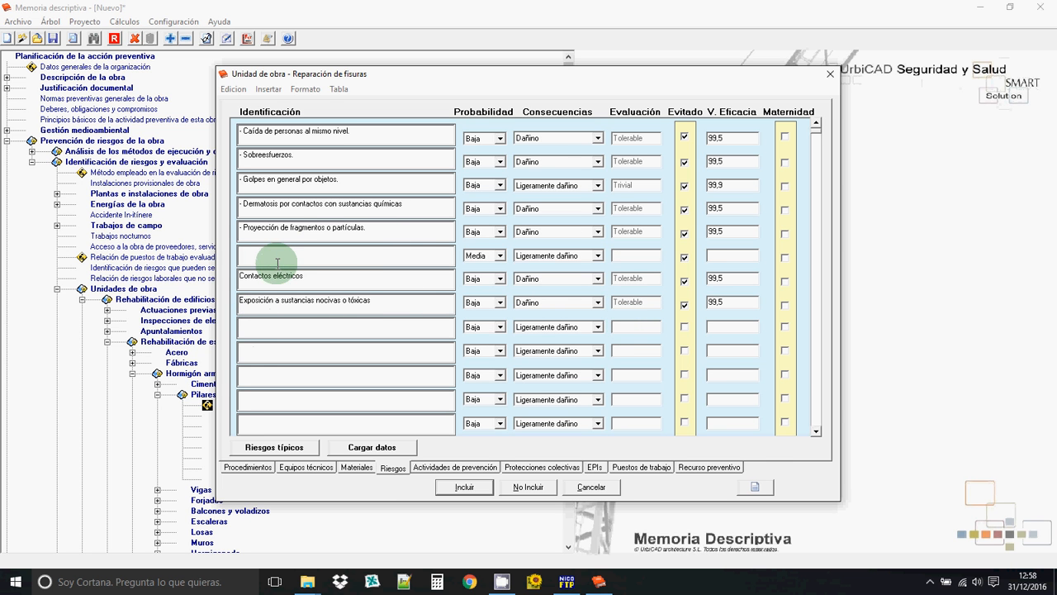
# Add the typical risk "Pisadas sobre objetos" to the work unit's risk list in the emptied row.
pyautogui.click(274, 447)
pyautogui.click(200, 185)
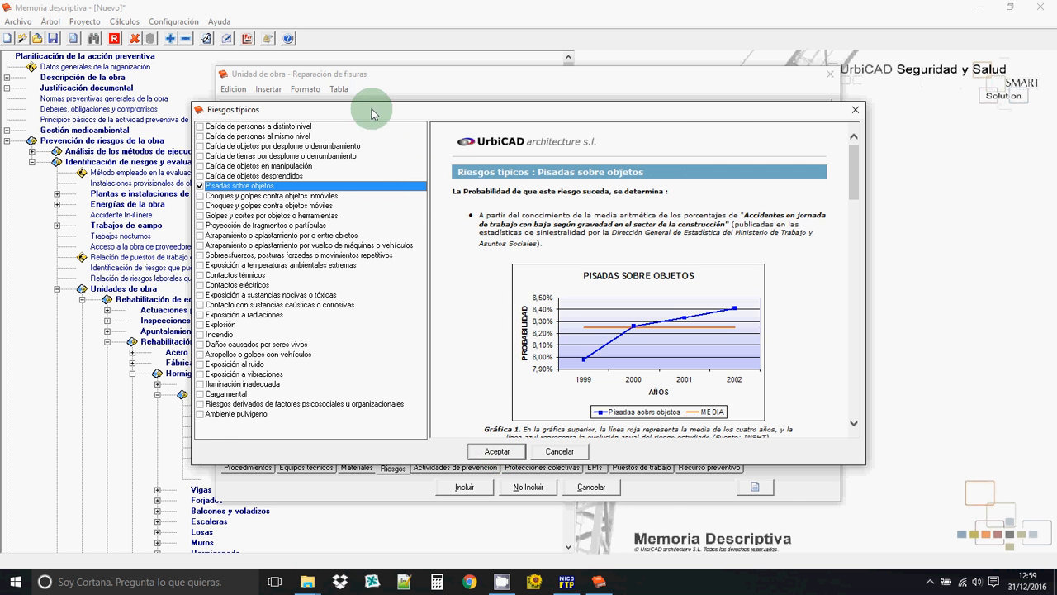
pyautogui.moveTo(371, 111); pyautogui.dragTo(555, 168)
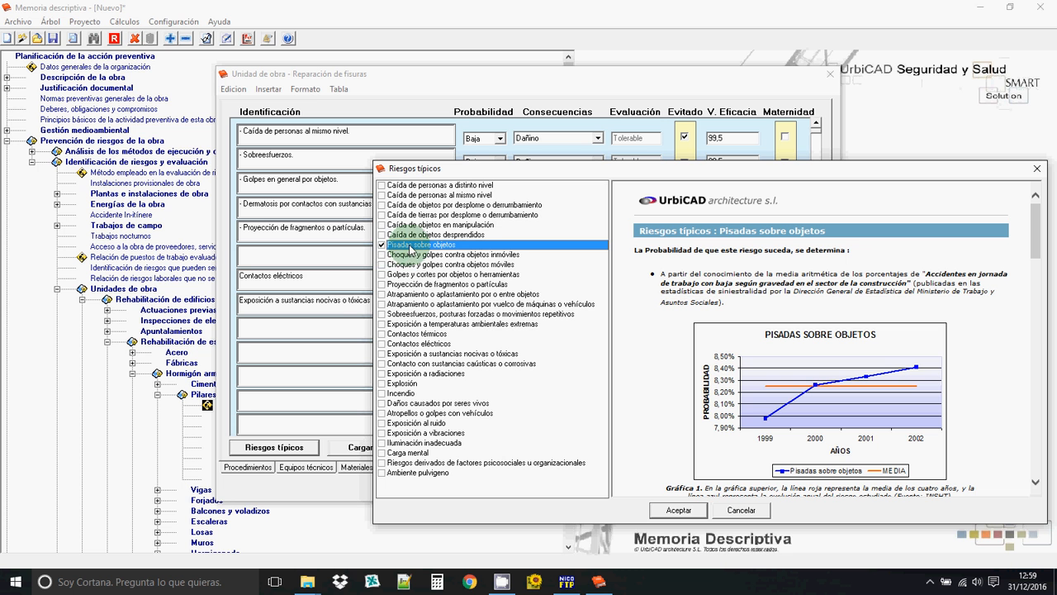
pyautogui.click(673, 508)
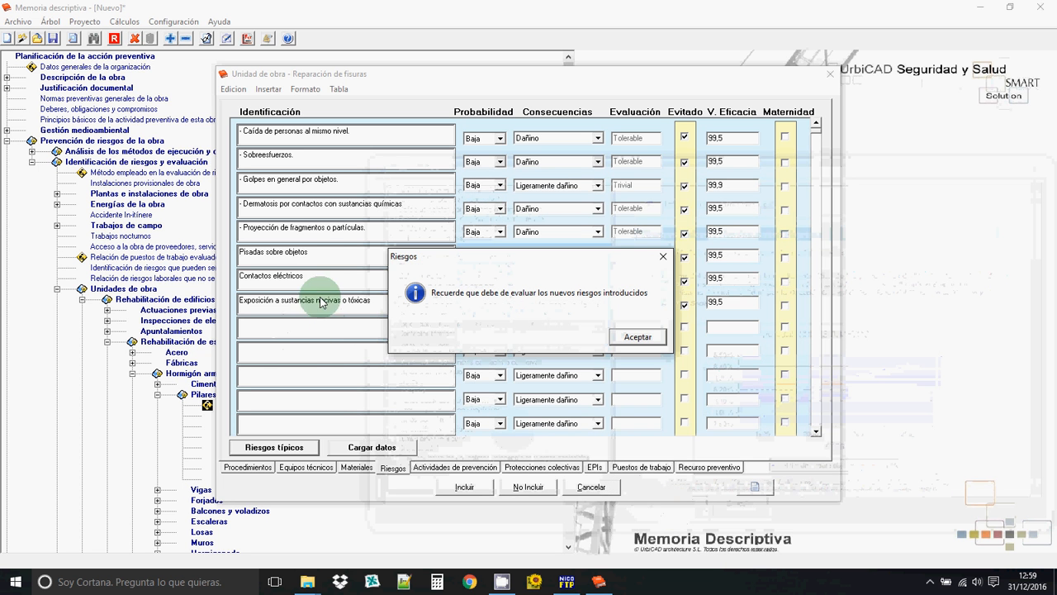
pyautogui.click(636, 336)
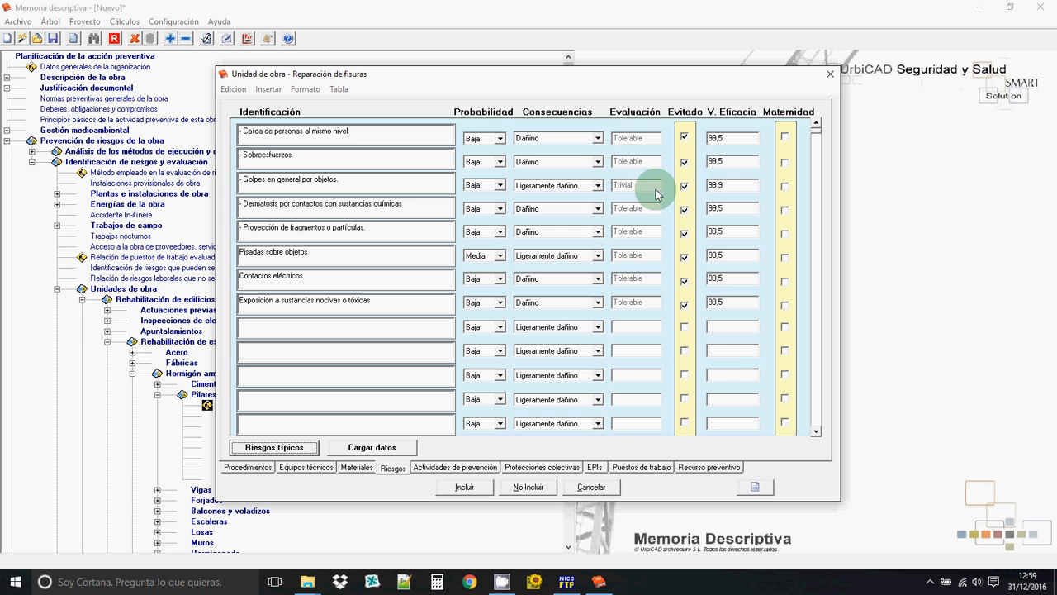
# Check the probability, consequences and efficacy of the risk "Golpes en general por objetos", keeping Baja and Ligeramente dañino.
pyautogui.click(729, 185)
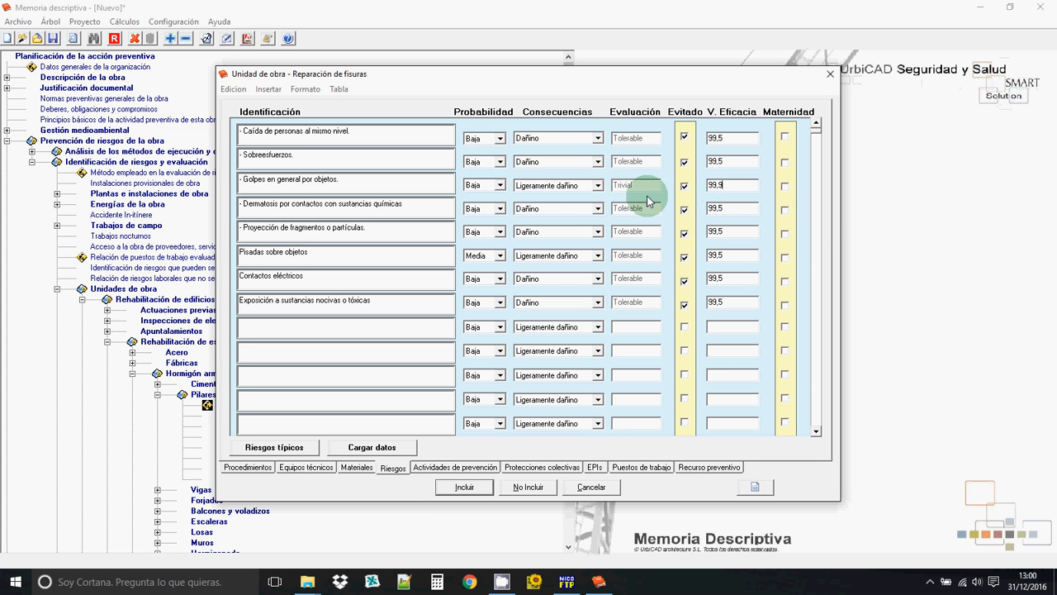
pyautogui.click(498, 185)
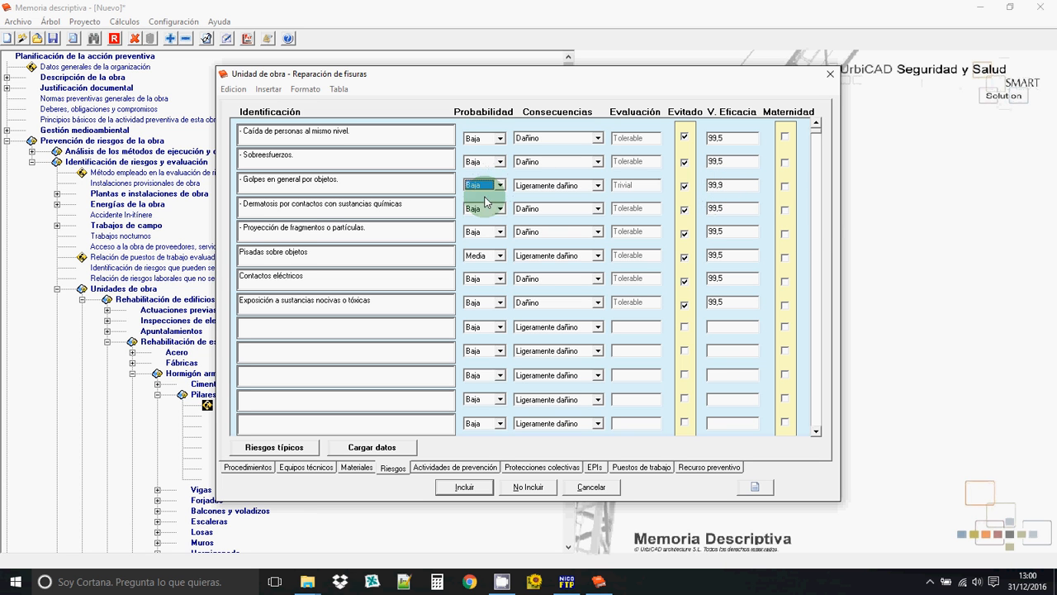
pyautogui.click(483, 196)
pyautogui.click(598, 185)
pyautogui.click(555, 197)
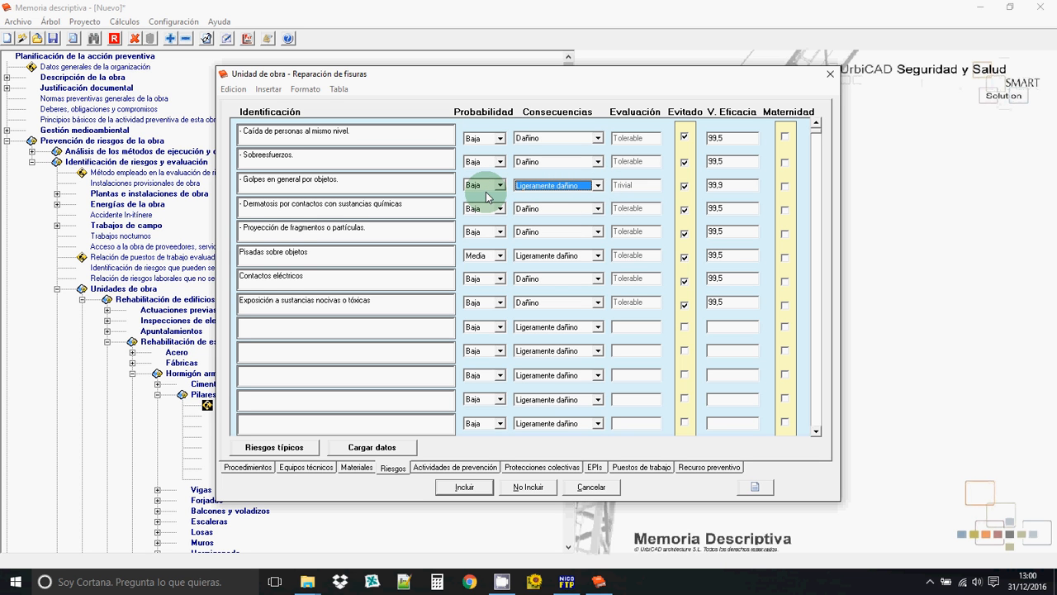
pyautogui.click(597, 185)
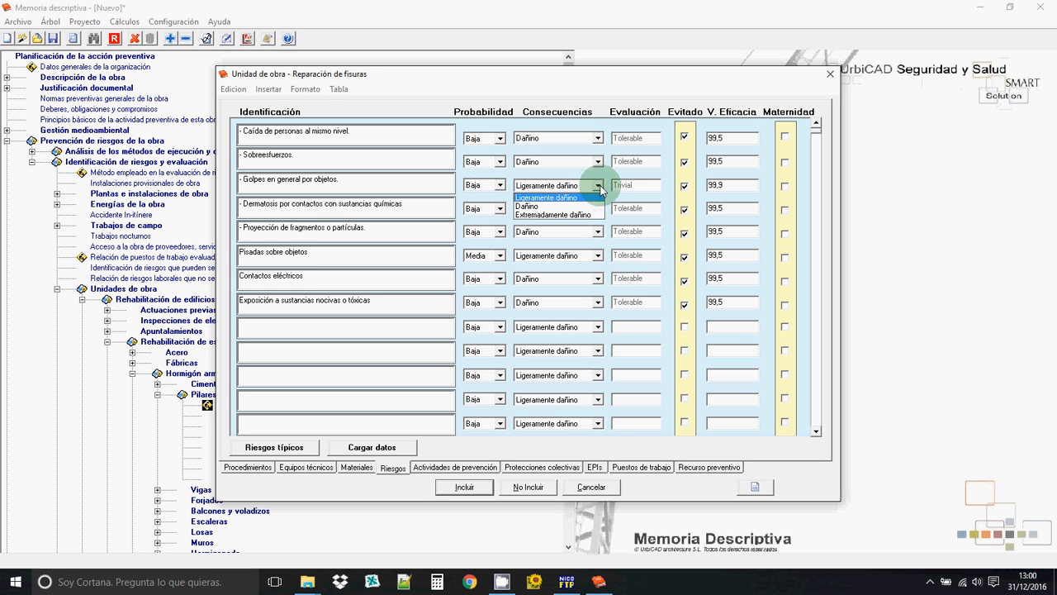
pyautogui.click(555, 197)
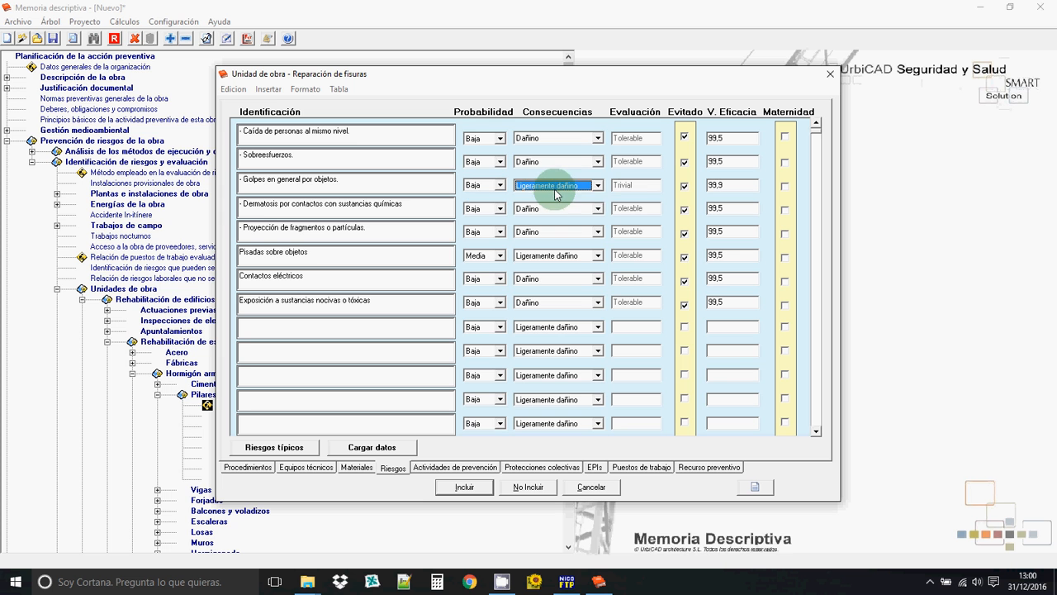
pyautogui.click(729, 187)
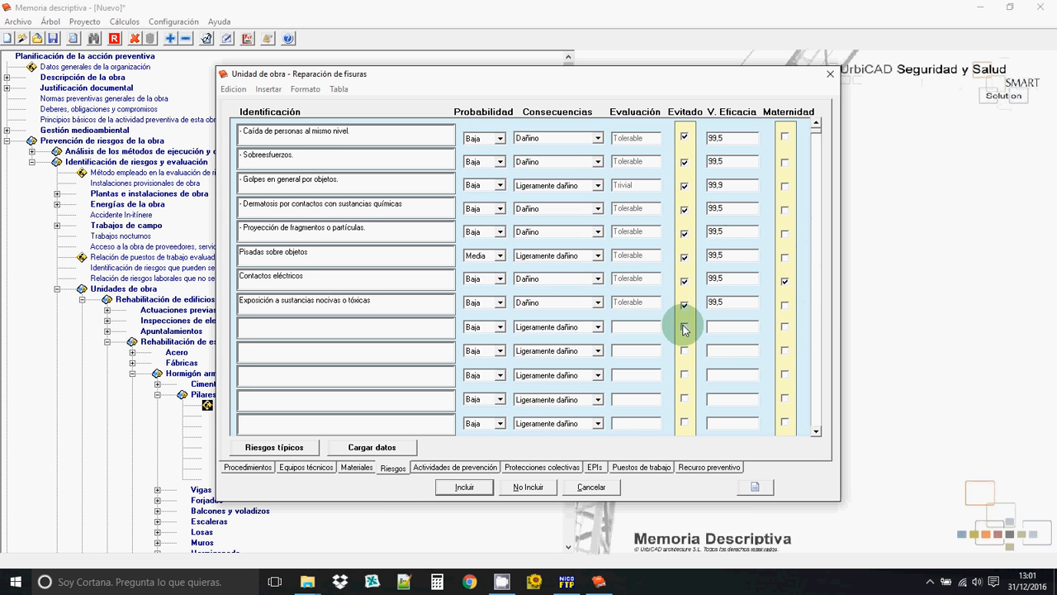
# Toggle the Maternidad mark of the risk "Contactos eléctricos" and include the work unit in the plan.
pyautogui.click(785, 281)
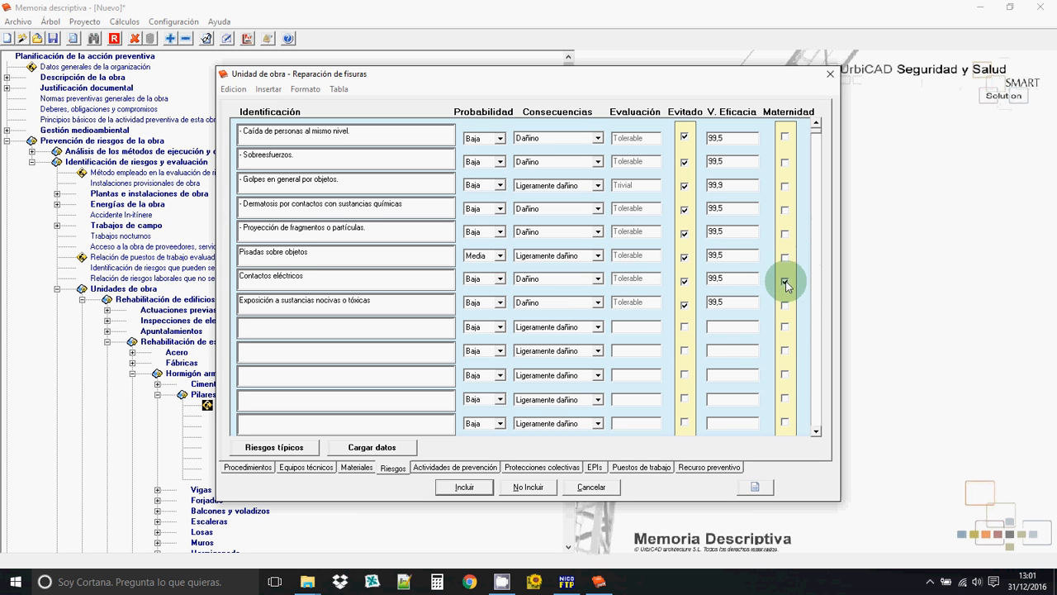
pyautogui.click(461, 486)
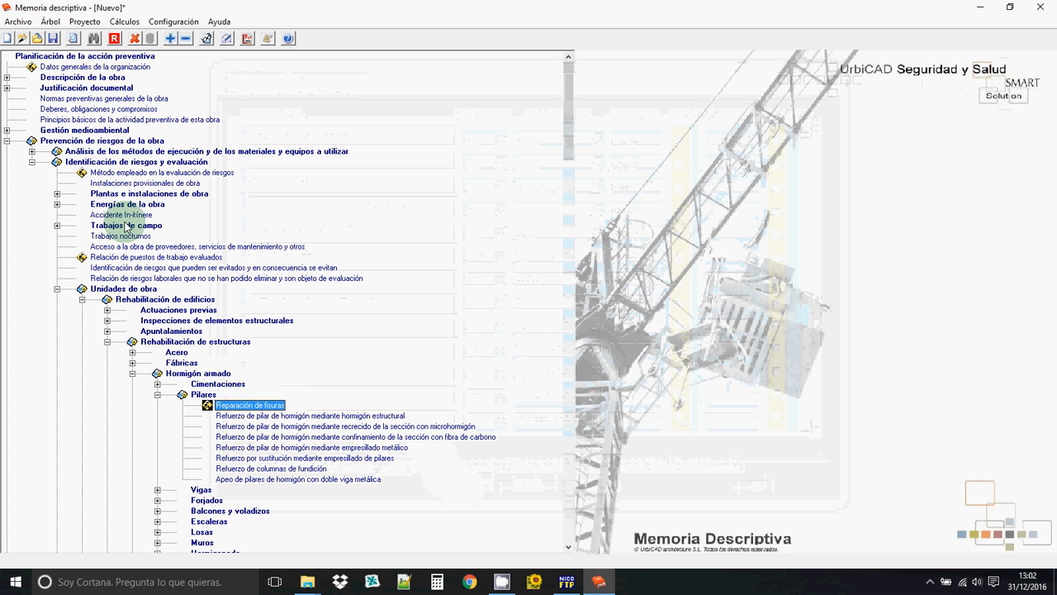
# Start a personalised report and title it "Ejemplo de unidad de obra".
pyautogui.click(18, 22)
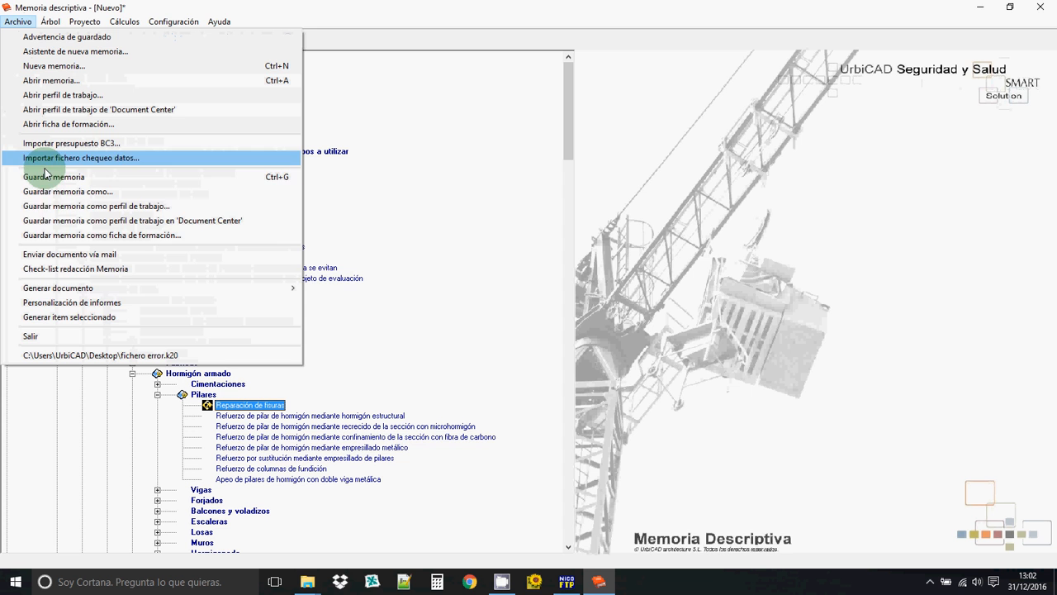
pyautogui.click(52, 303)
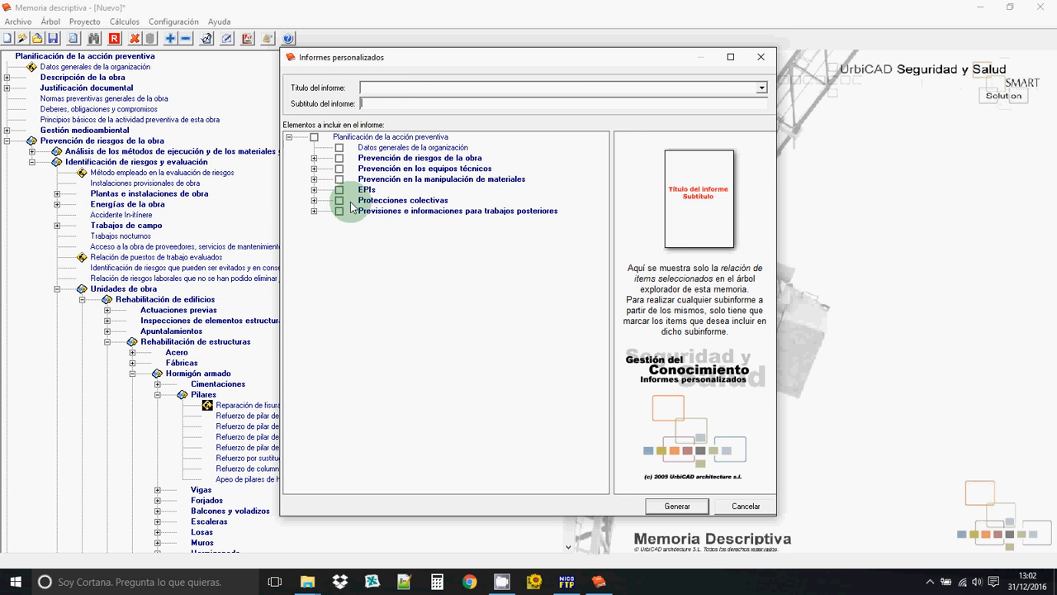
pyautogui.click(388, 88)
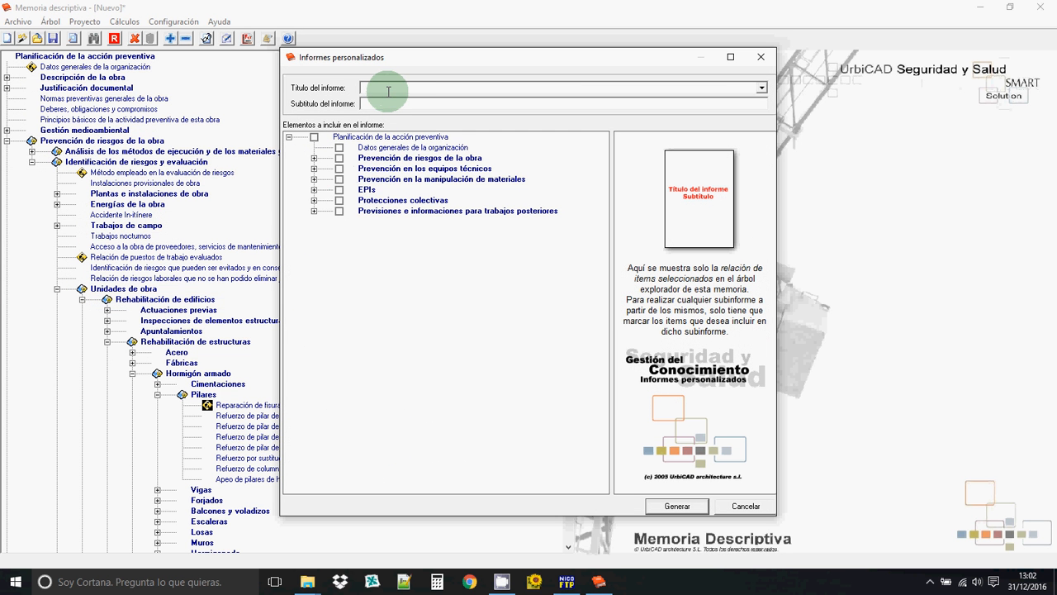
pyautogui.write('Ejemplo de unidad de obra')
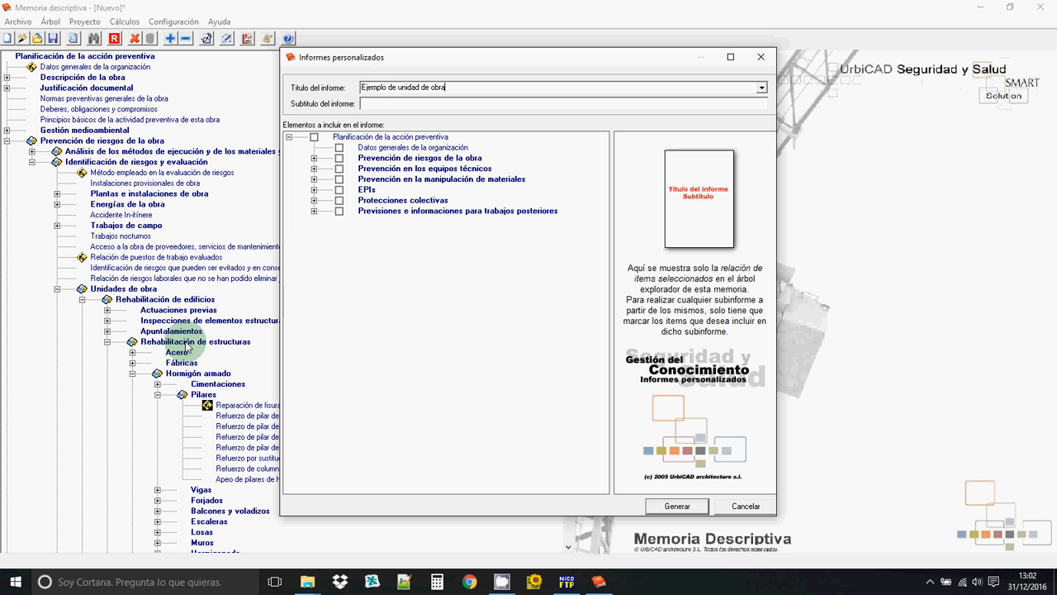
# Include only the work unit "Reparación de fisuras" under Hormigón armado, Pilares in the personalised report and start generating it.
pyautogui.click(314, 158)
pyautogui.click(339, 179)
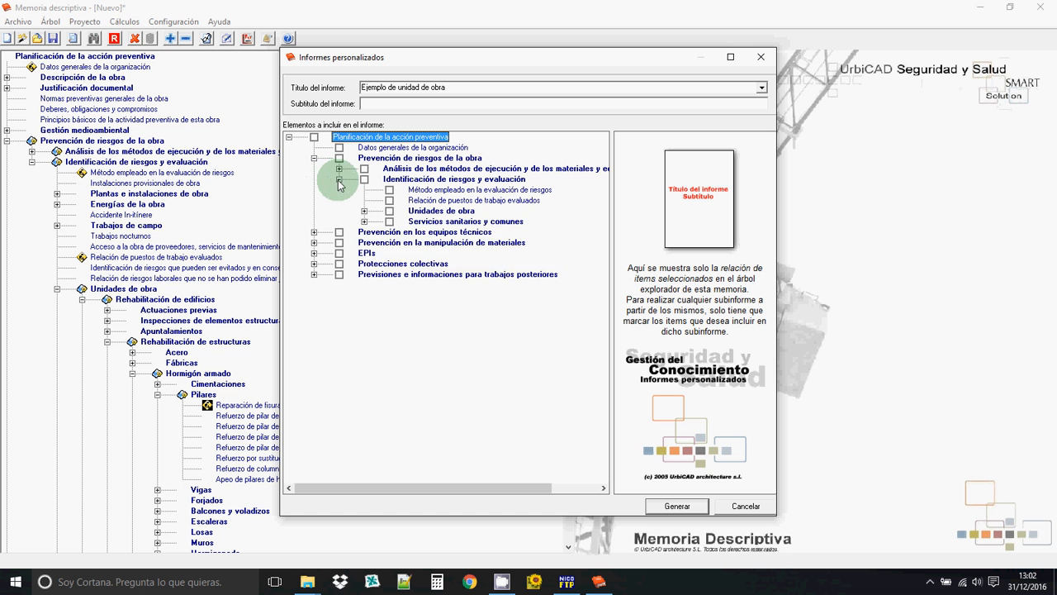
pyautogui.click(365, 210)
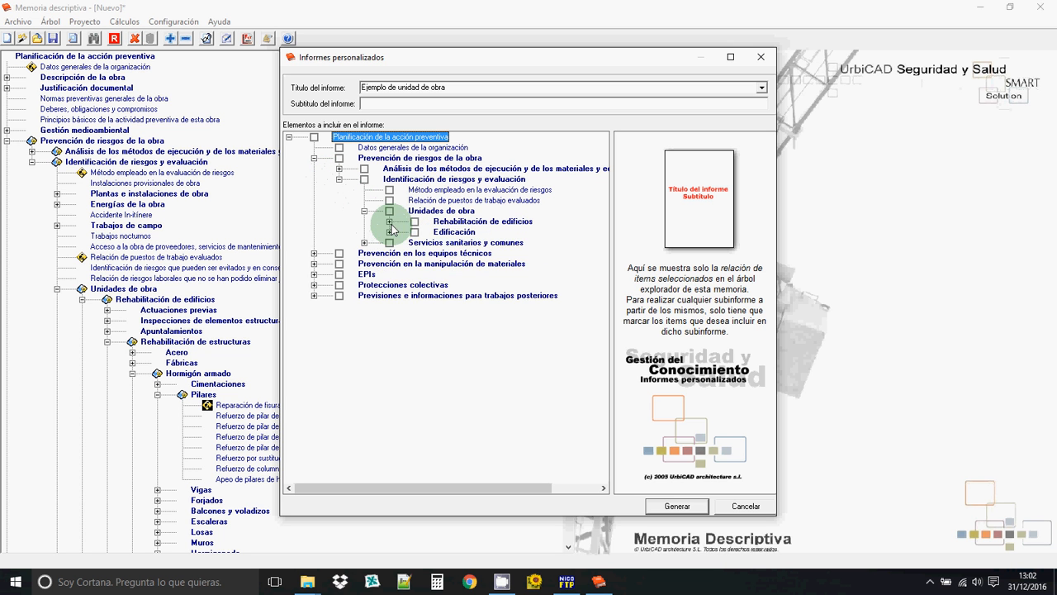
pyautogui.click(389, 222)
pyautogui.click(414, 232)
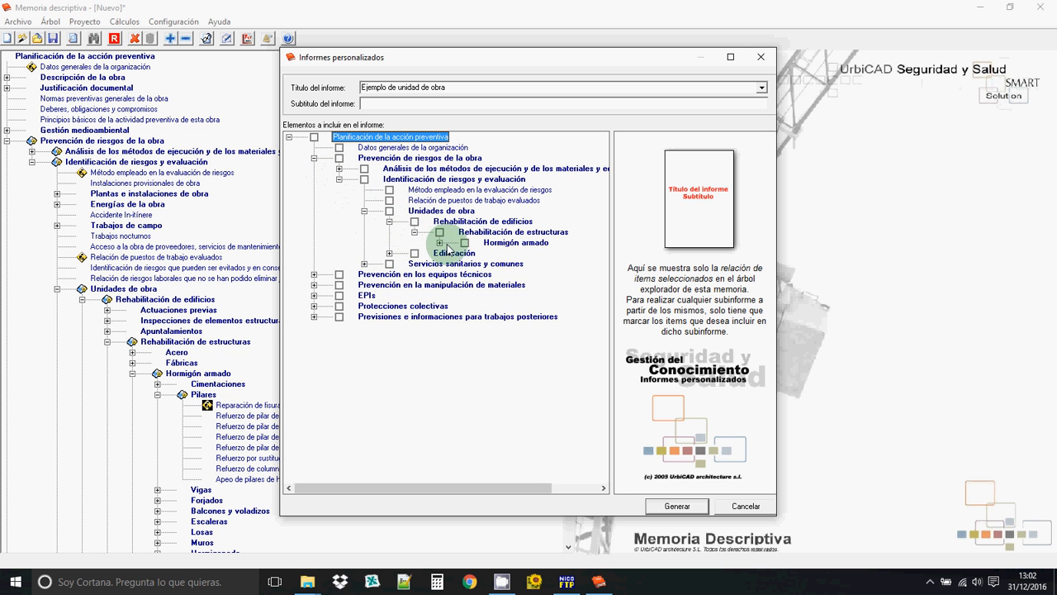
pyautogui.click(439, 242)
pyautogui.click(465, 254)
pyautogui.click(514, 264)
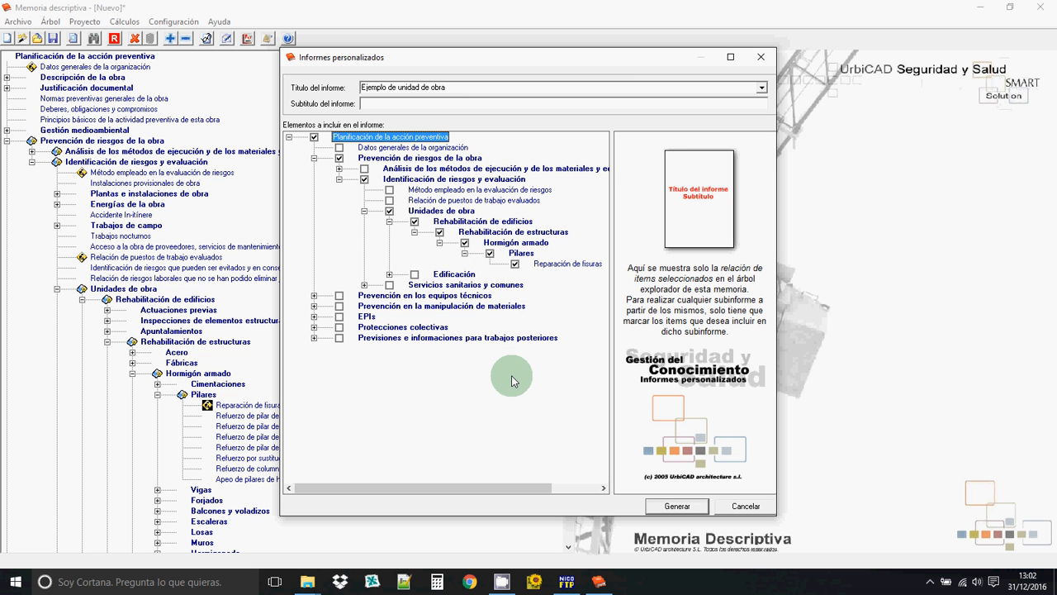
pyautogui.click(677, 506)
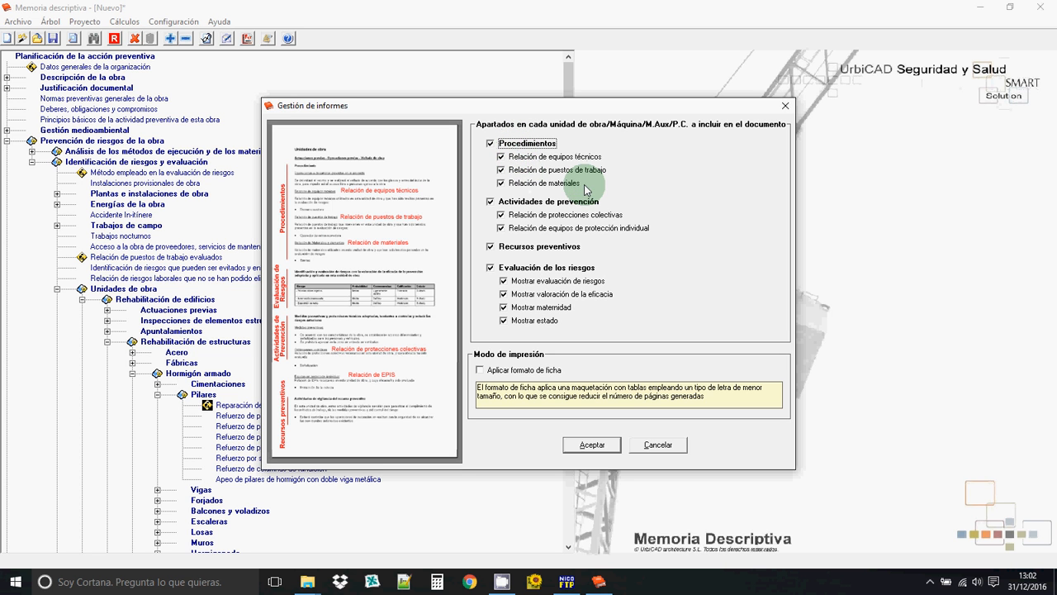
# Exclude Relación de materiales and Relación de puestos de trabajo from the report sections, and include both again.
pyautogui.click(529, 182)
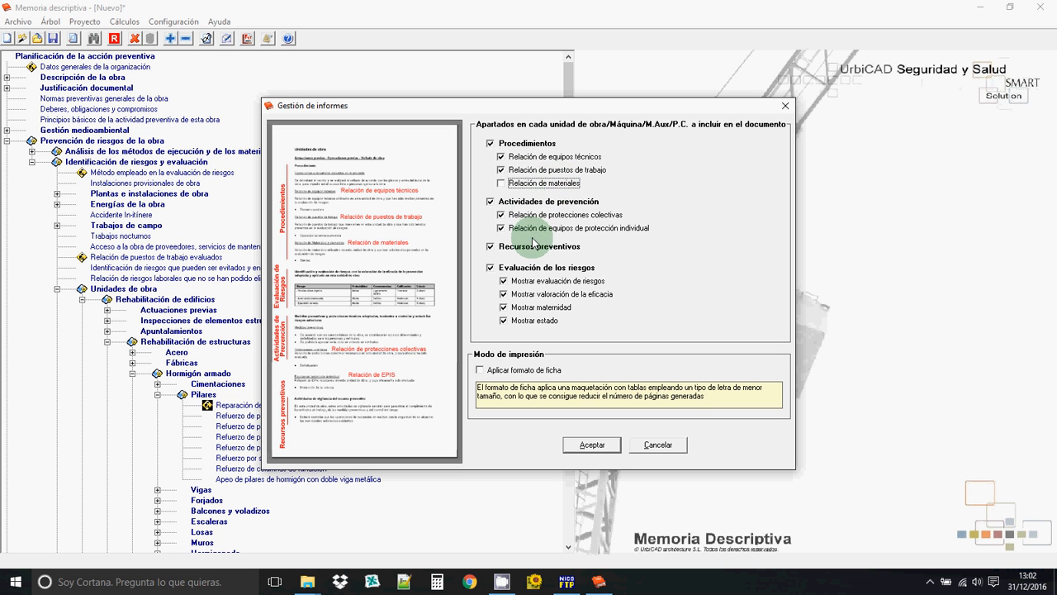
pyautogui.click(528, 169)
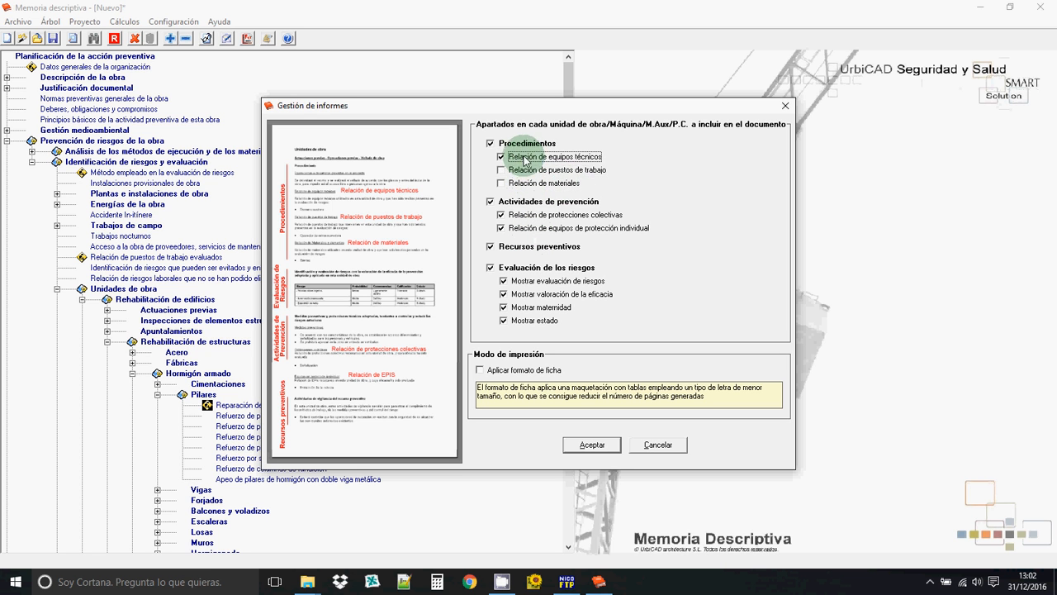
pyautogui.click(518, 169)
pyautogui.click(521, 182)
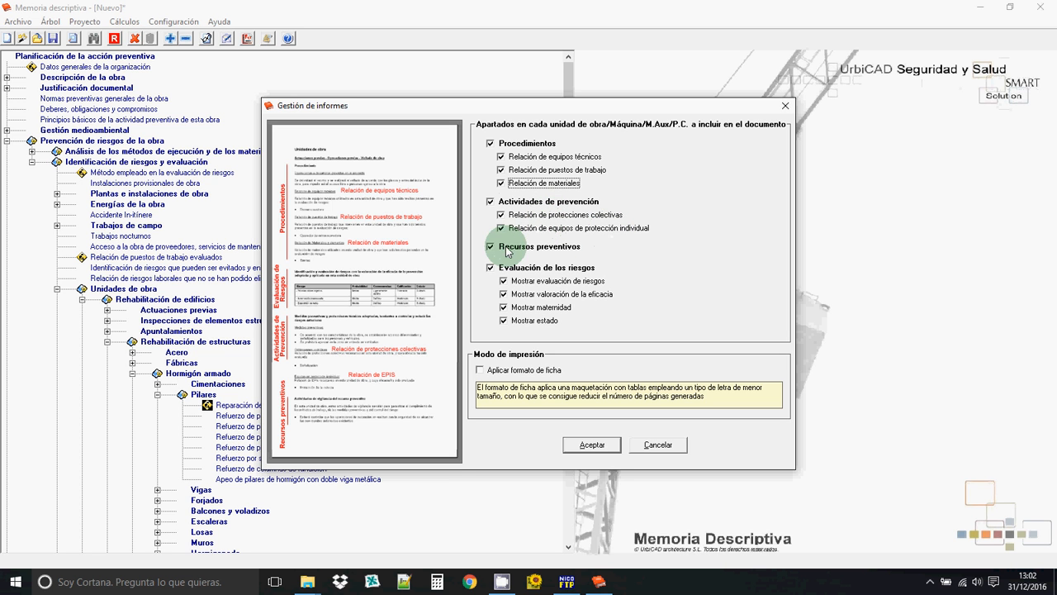
# Exclude Mostrar maternidad and Mostrar valoración de la eficacia from the risk evaluation section and generate the report.
pyautogui.click(519, 307)
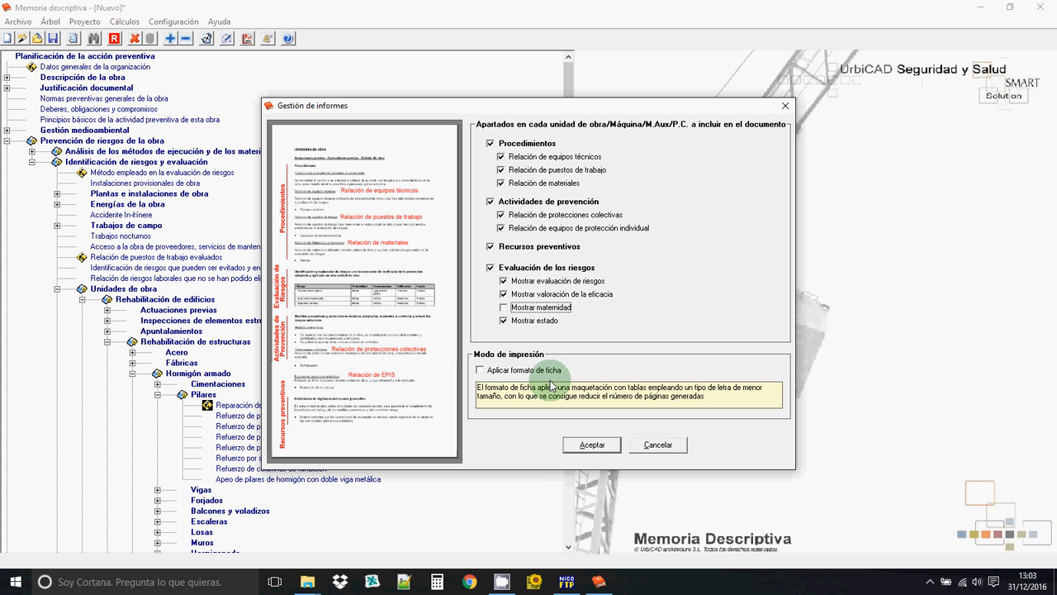
pyautogui.click(542, 294)
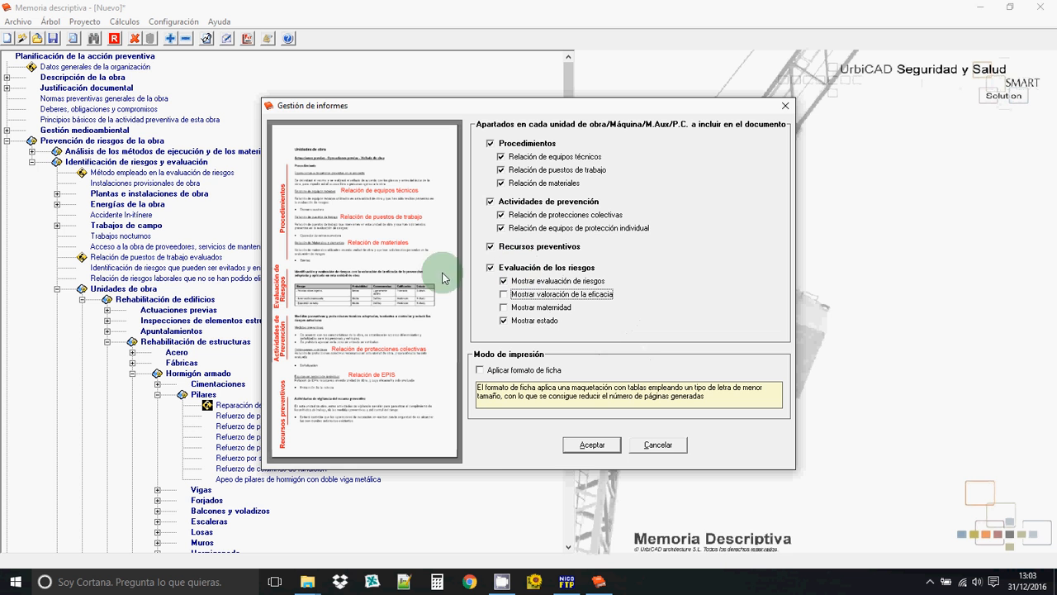
pyautogui.click(590, 447)
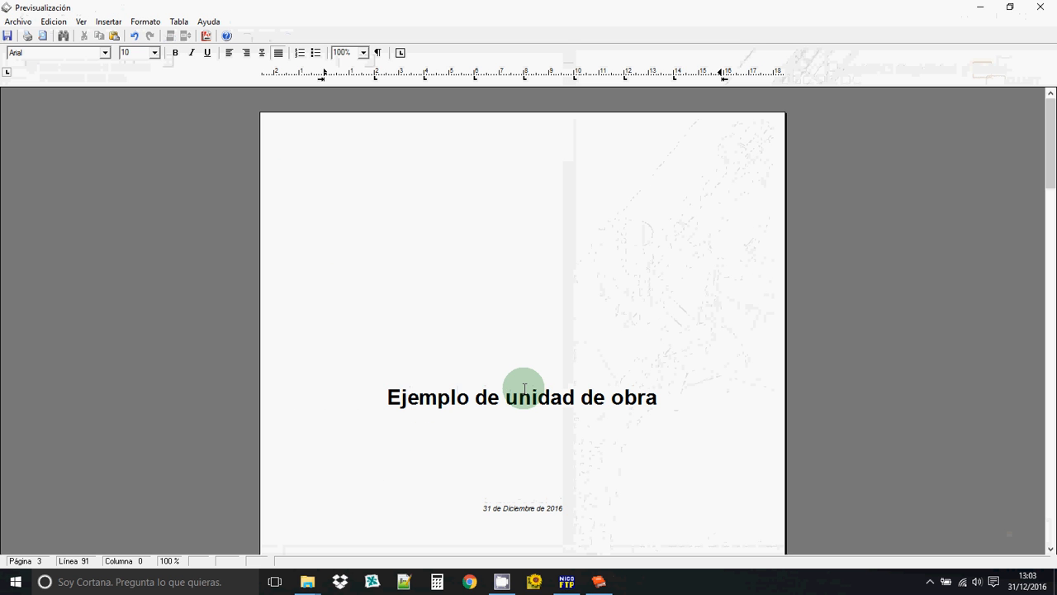
# Review the work unit's procedure in the report: the planned operations, Medios materiales, Medios humanos, and Materiales y elementos.
pyautogui.scroll(-10, 560, 380)
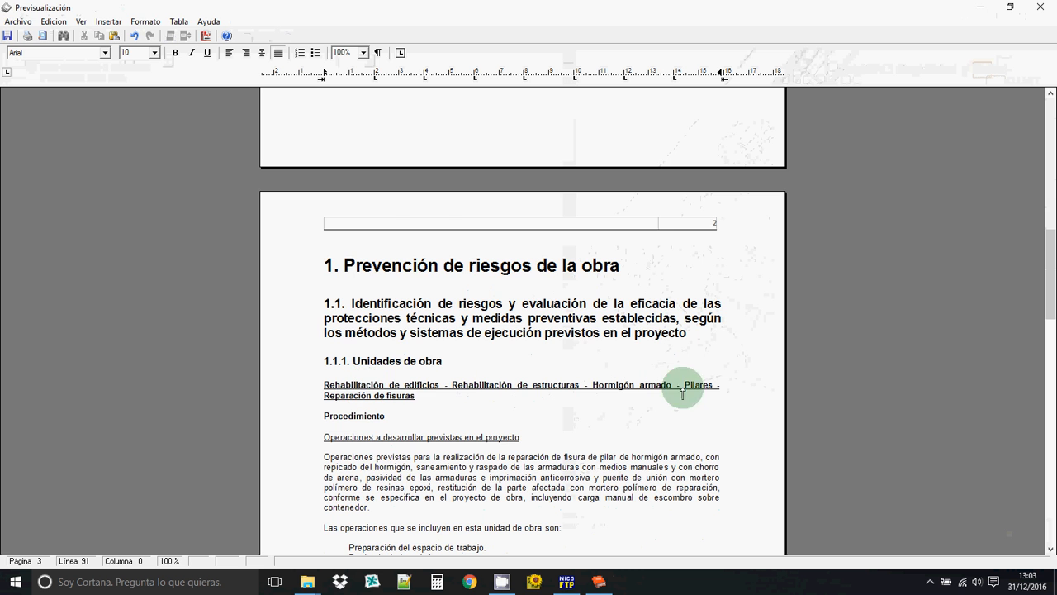
pyautogui.scroll(-5, 510, 399)
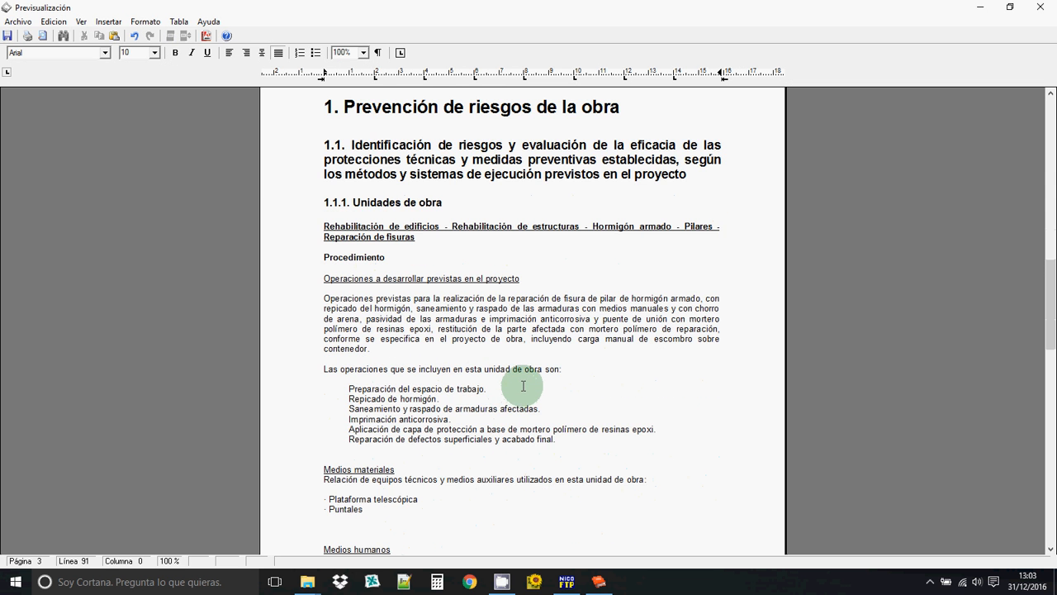
pyautogui.scroll(-2, 522, 385)
pyautogui.moveTo(288, 245); pyautogui.dragTo(283, 383)
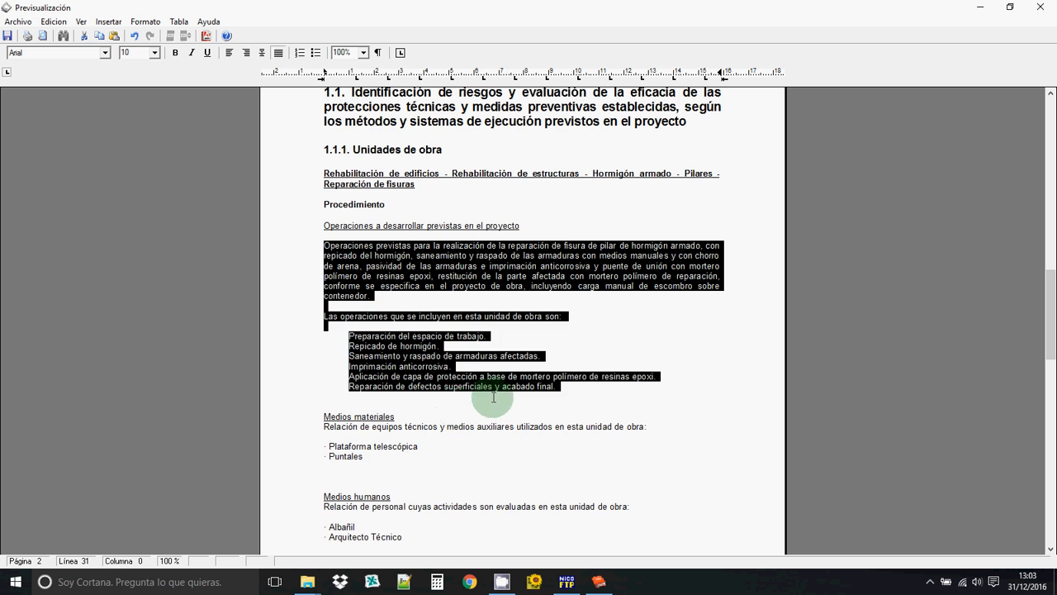
pyautogui.scroll(-5, 491, 397)
pyautogui.moveTo(306, 269); pyautogui.dragTo(308, 312)
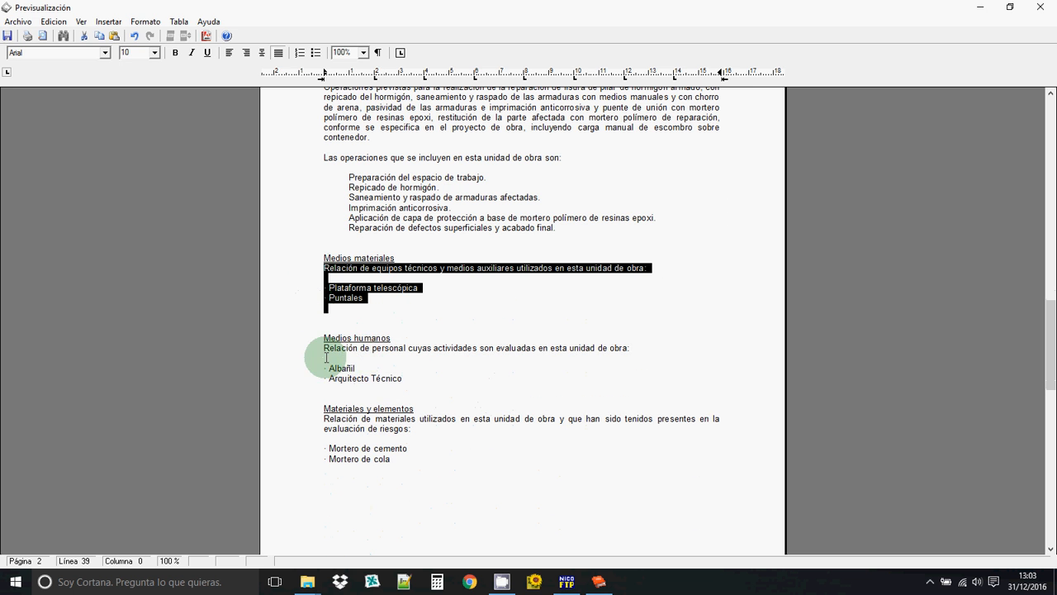
pyautogui.moveTo(311, 359); pyautogui.dragTo(306, 385)
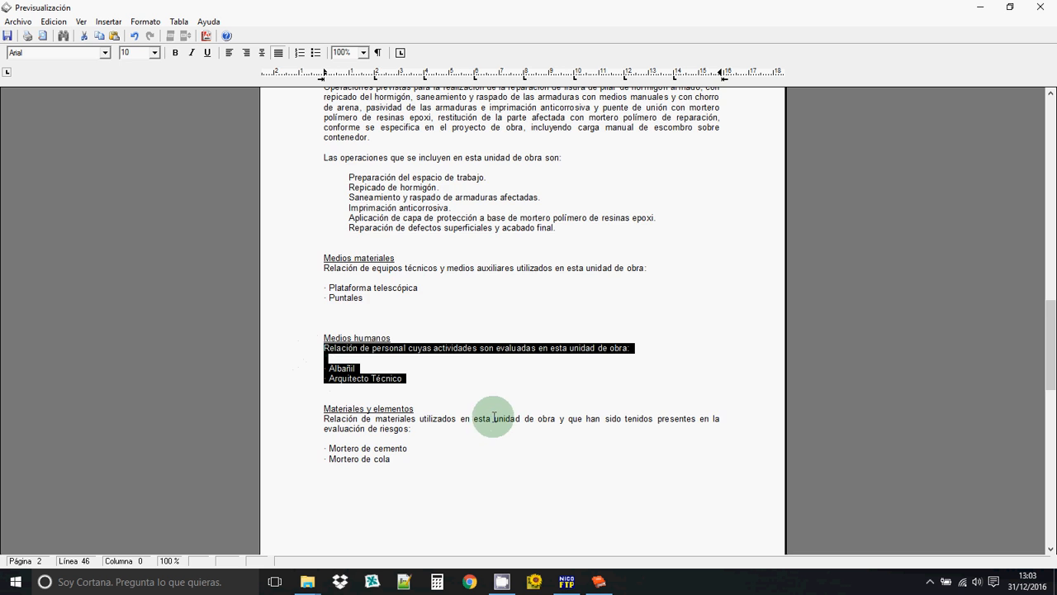
pyautogui.scroll(-2, 489, 417)
pyautogui.scroll(-4, 489, 417)
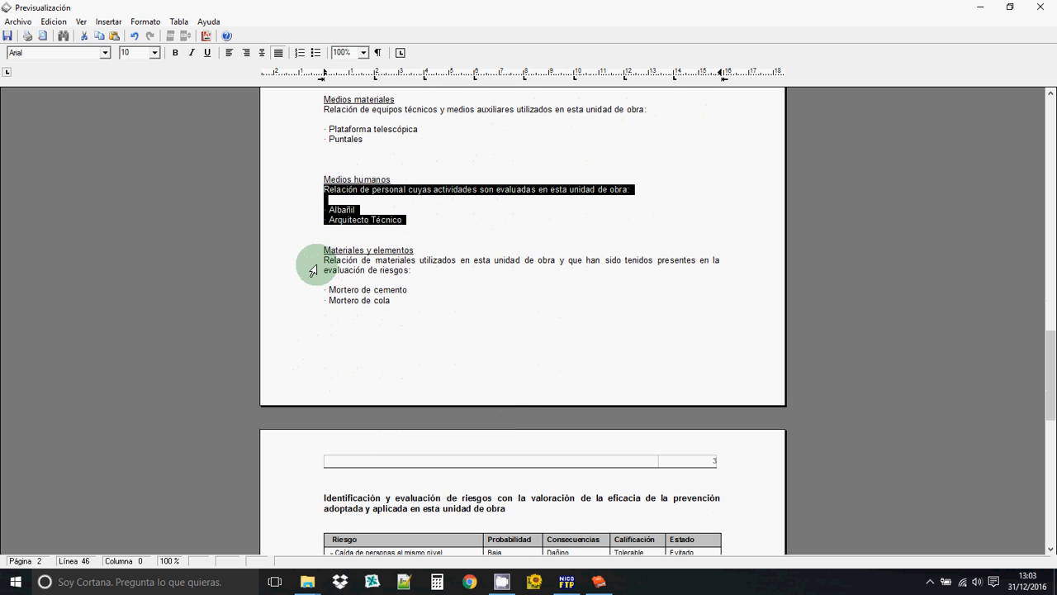
# Examine the report's risk evaluation table, preventive measures, collective protections and personal protective equipment for the work unit.
pyautogui.scroll(-10, 388, 356)
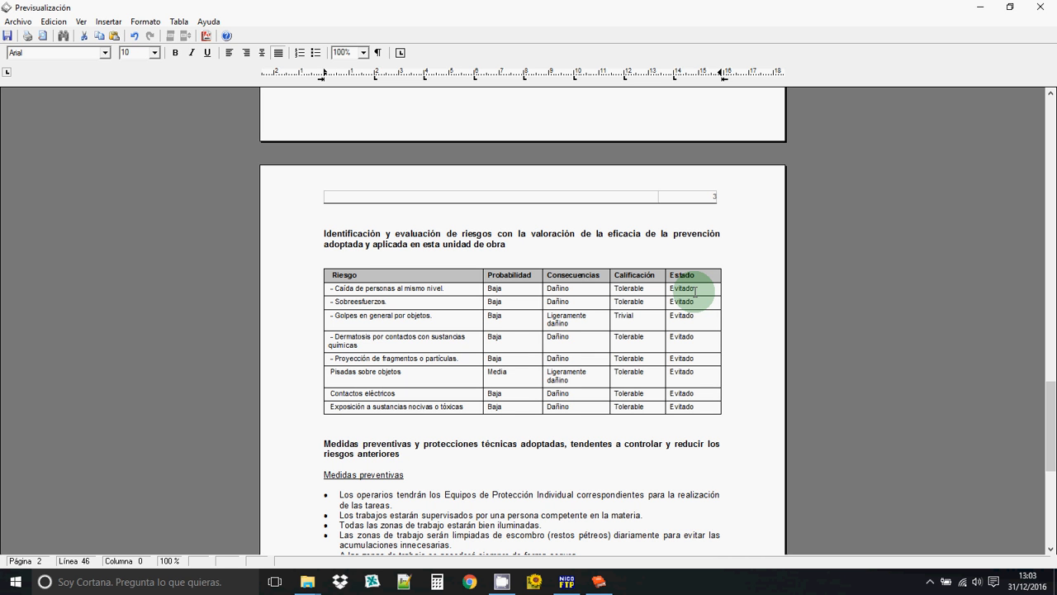
pyautogui.scroll(-3, 673, 293)
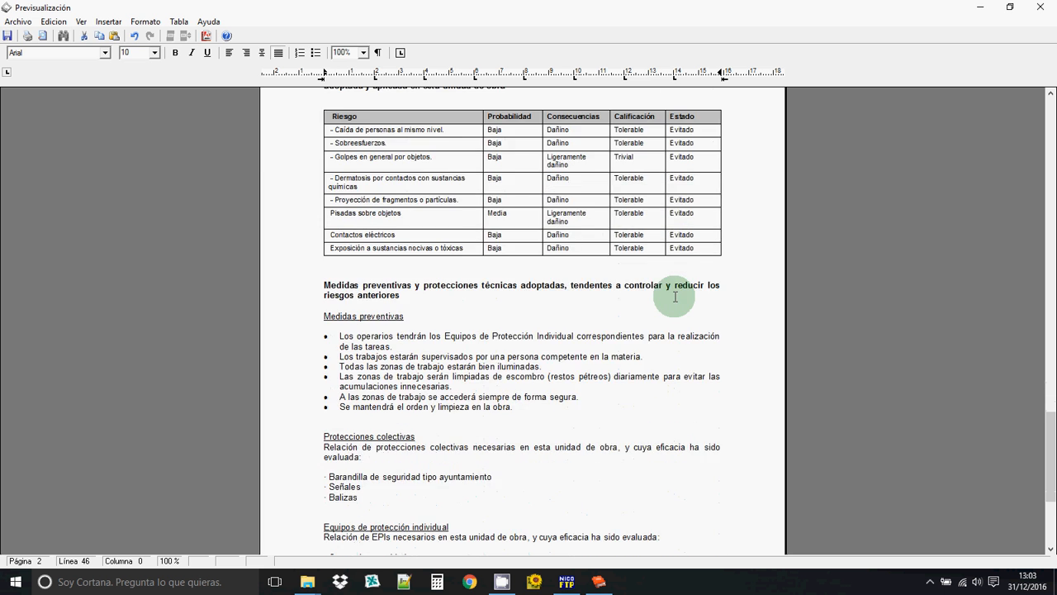
pyautogui.scroll(-4, 675, 299)
pyautogui.scroll(-1, 676, 300)
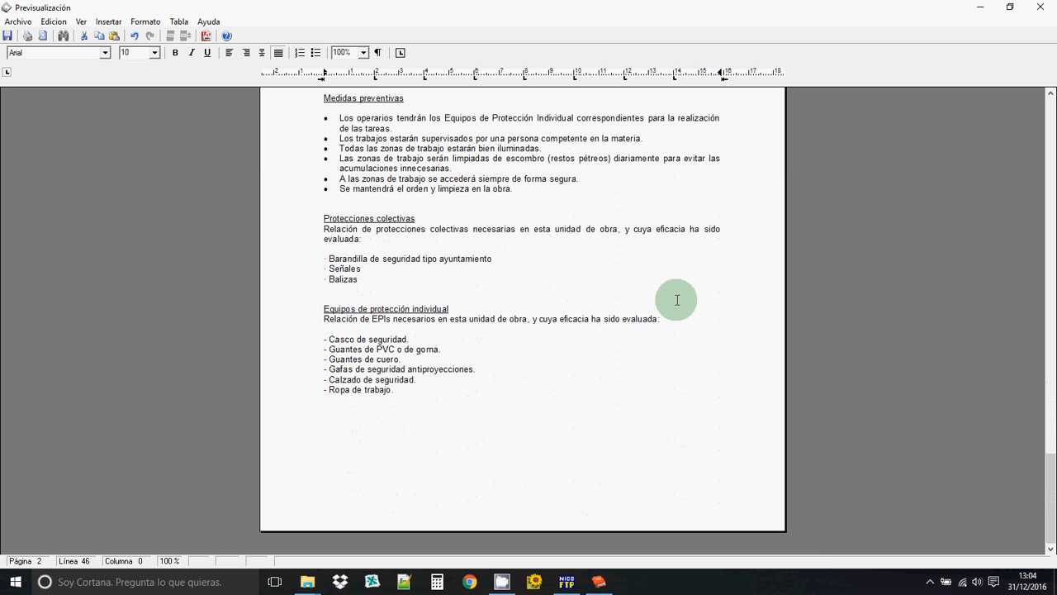
pyautogui.scroll(5, 677, 299)
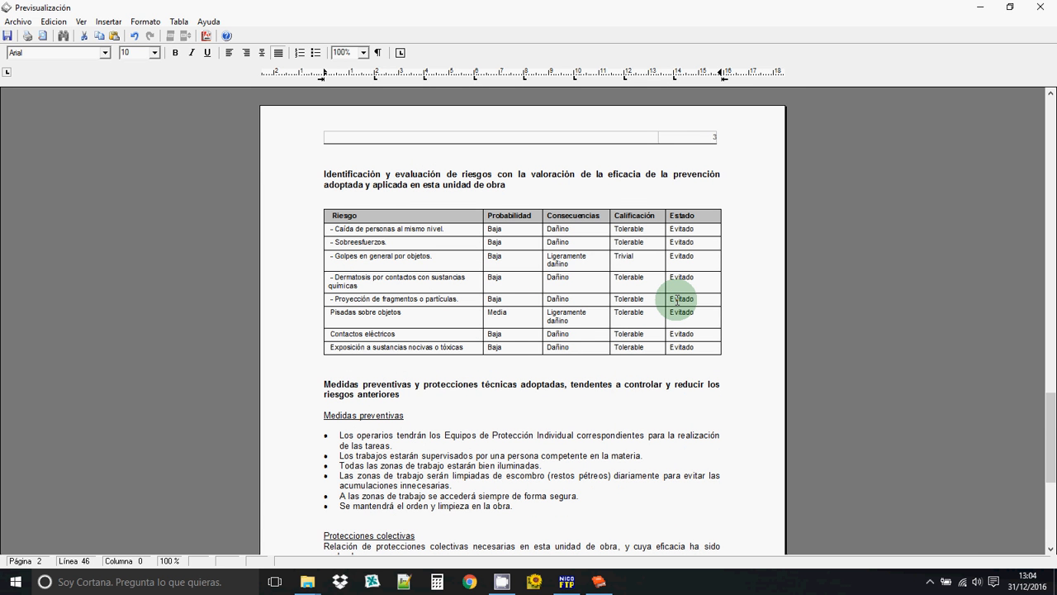